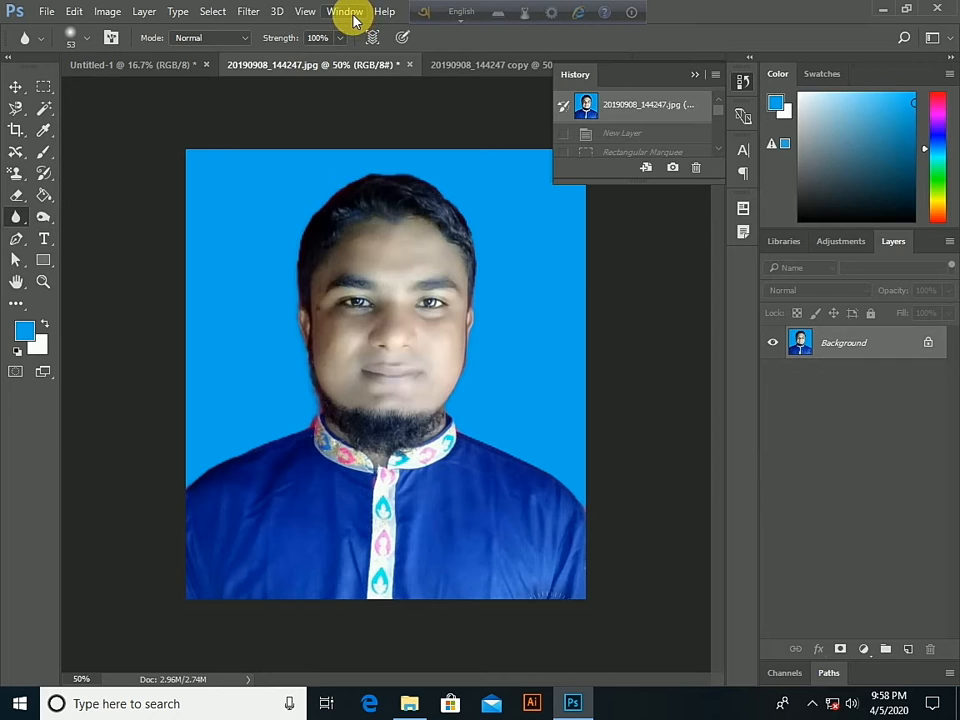
left_click(304, 14)
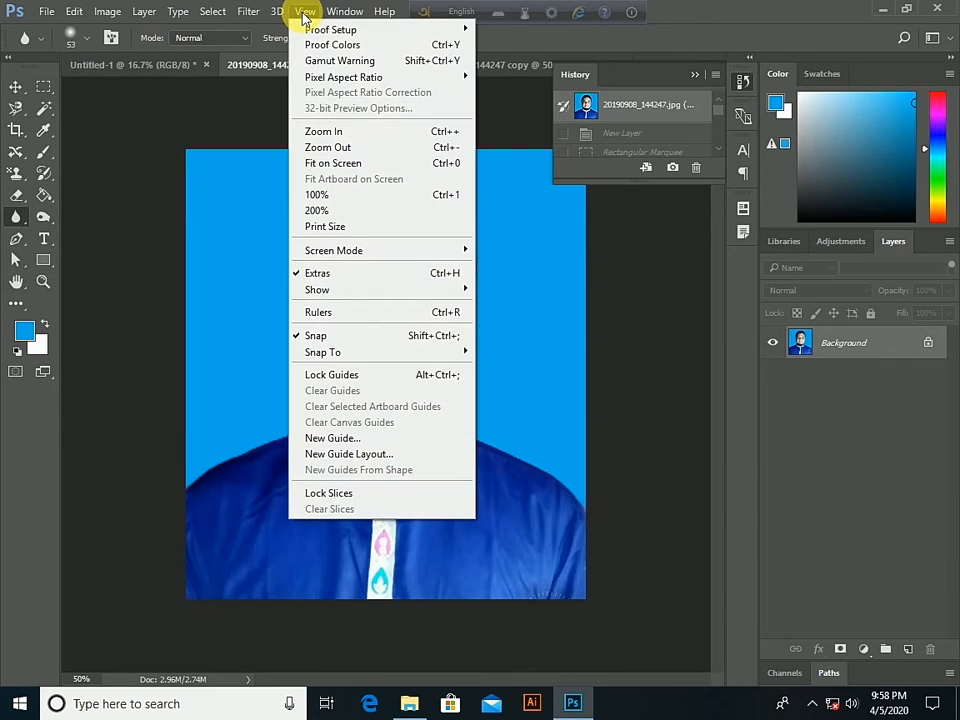
mouse_move(300, 30)
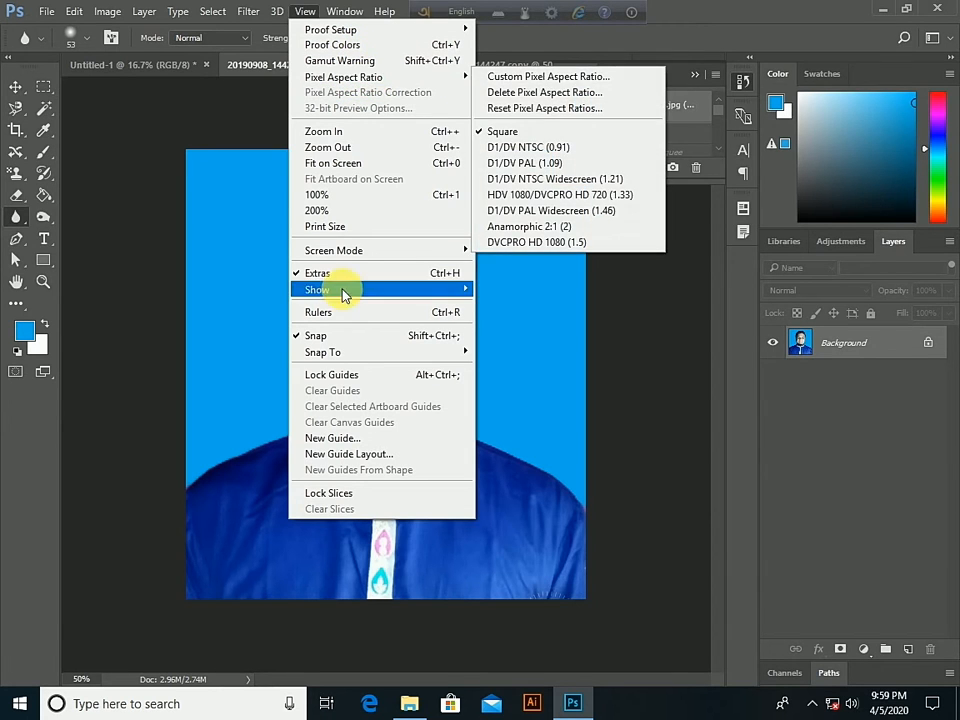
left_click(372, 272)
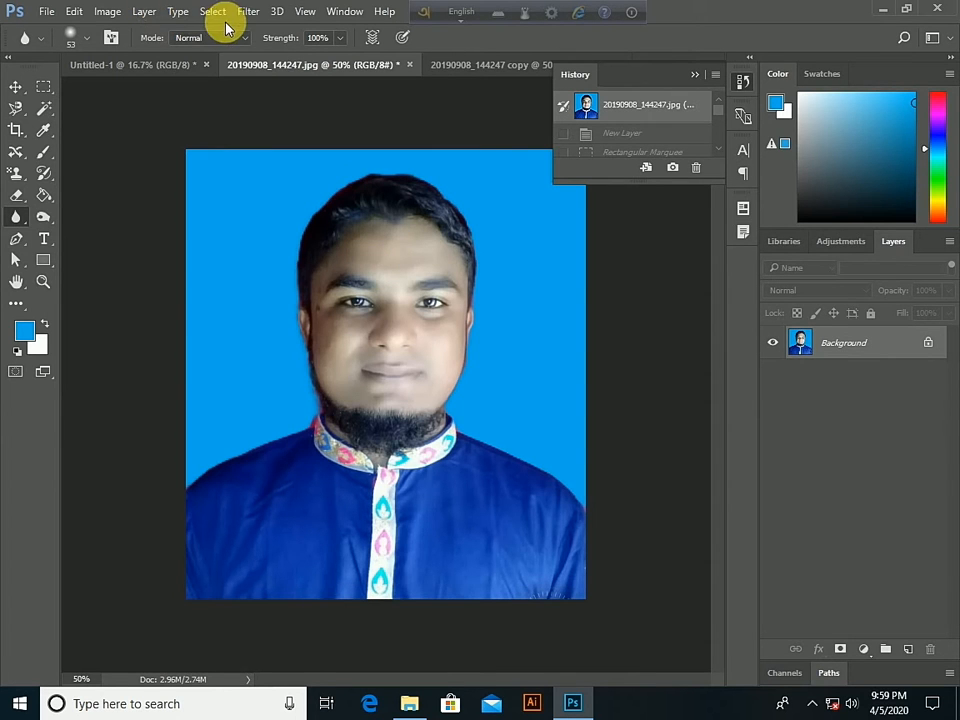
Step: Display the portrait at its print size
left_click(305, 12)
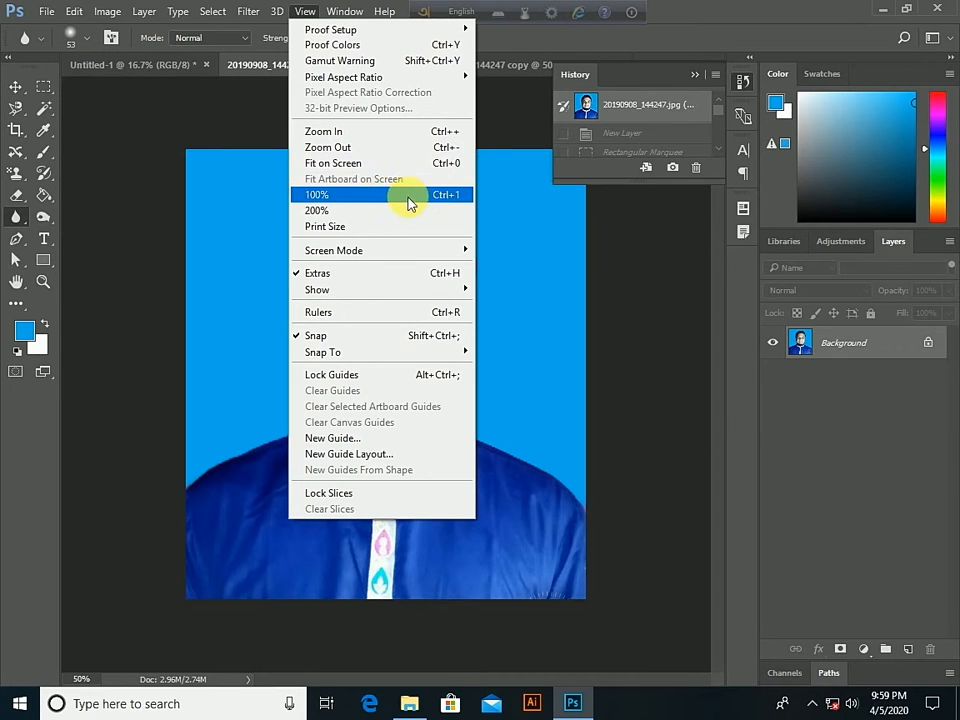
left_click(344, 228)
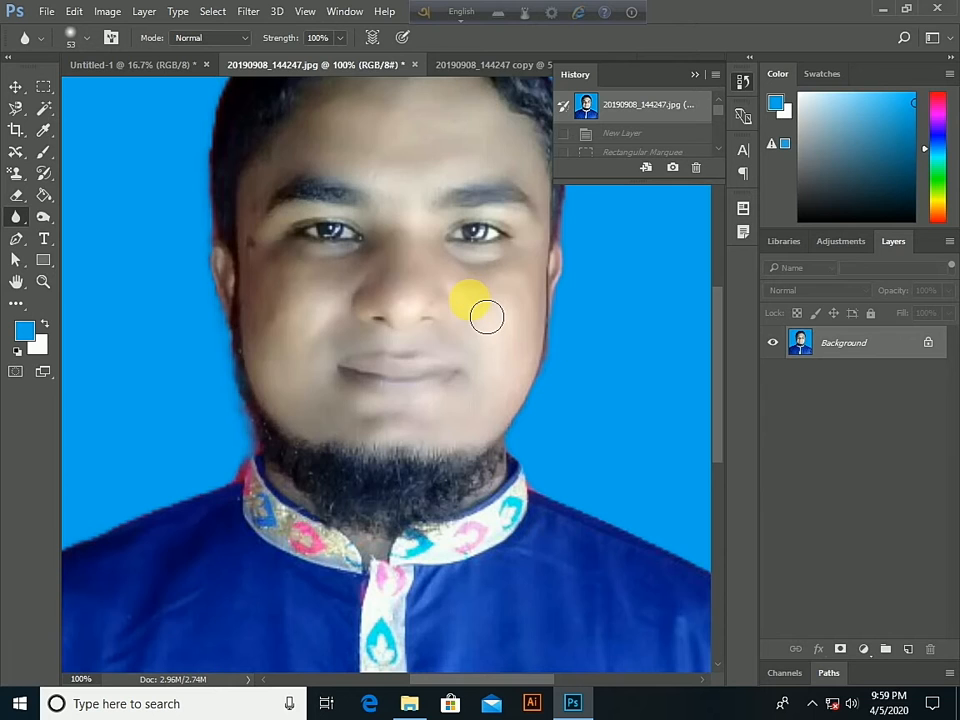
scroll(486, 316, "down", 3)
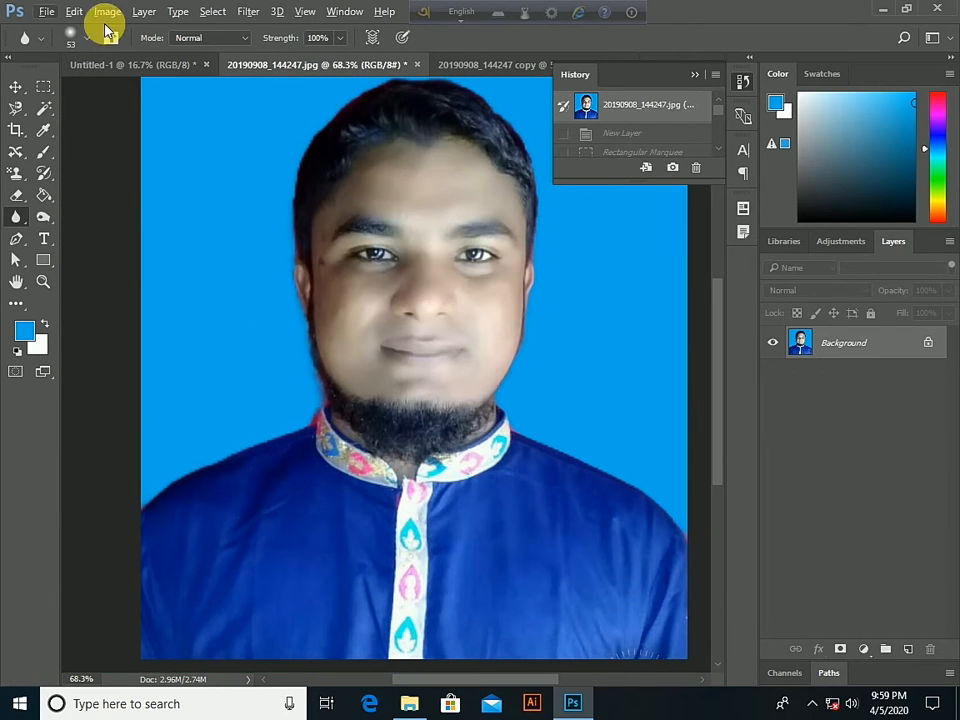
Step: Examine which extras can be shown over the image and look through the toolbox's tool groups for the Slice tool
left_click(306, 12)
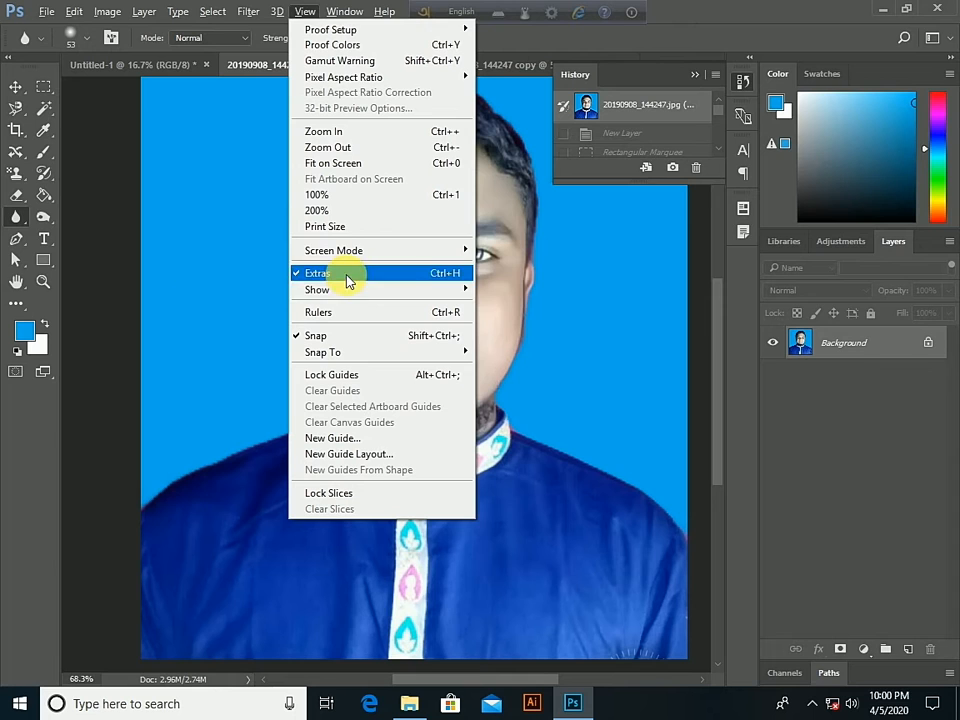
mouse_move(365, 295)
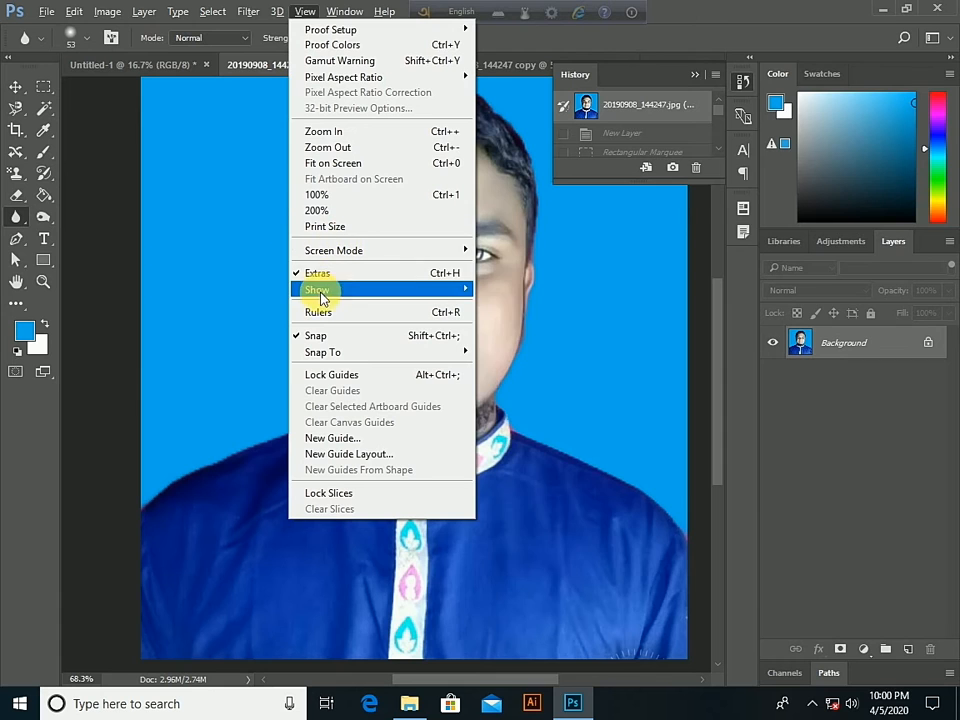
mouse_move(408, 292)
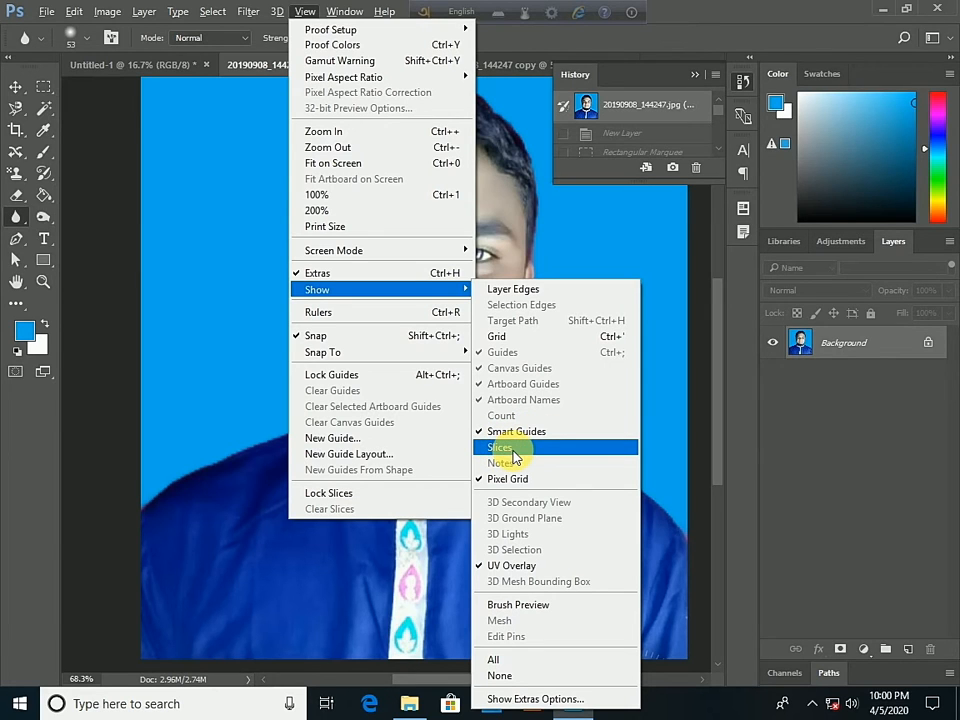
left_click(41, 196)
left_click(43, 196)
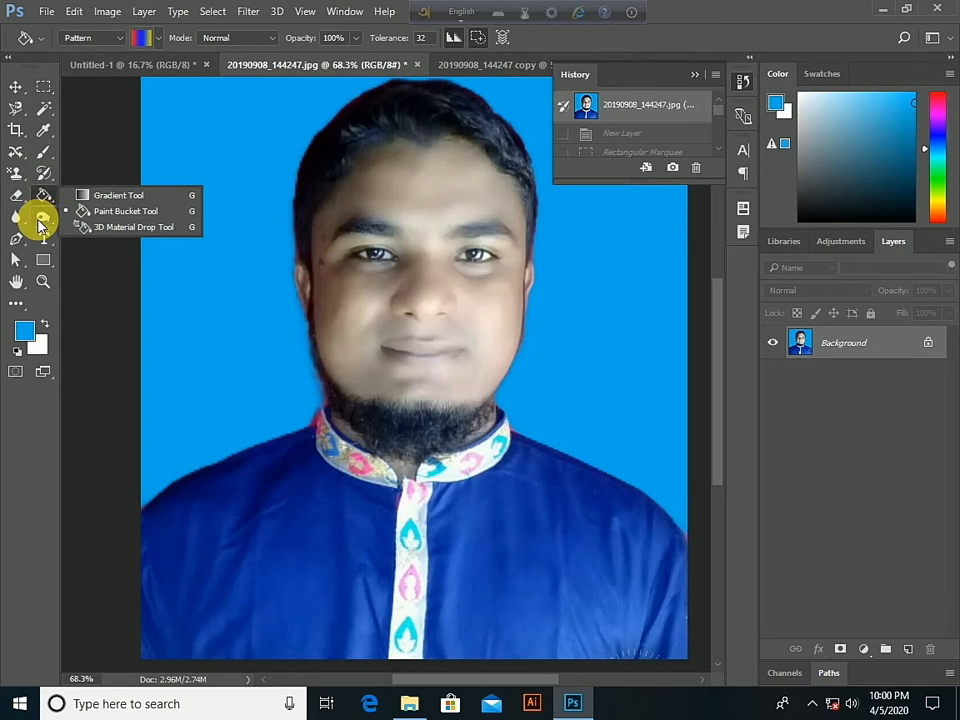
left_click(40, 218)
left_click(17, 199)
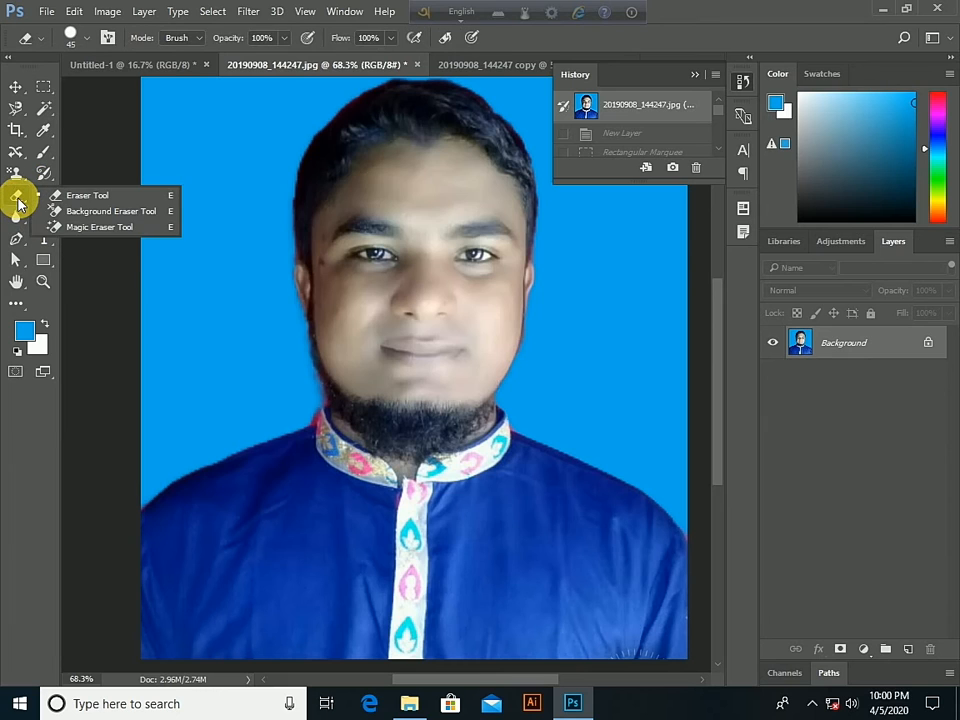
left_click(19, 214)
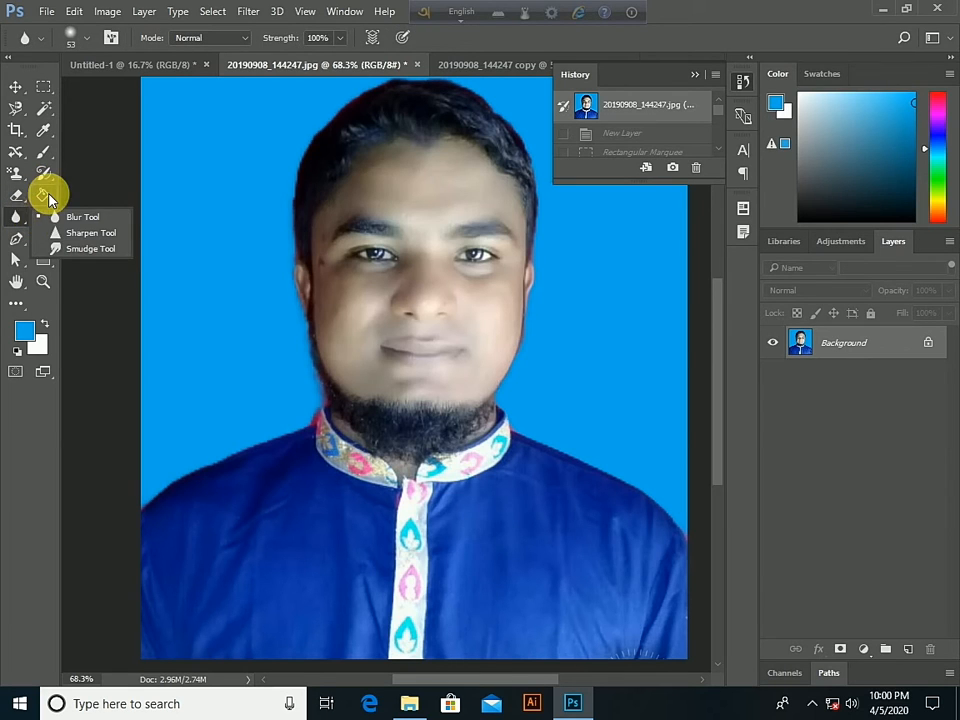
left_click(45, 175)
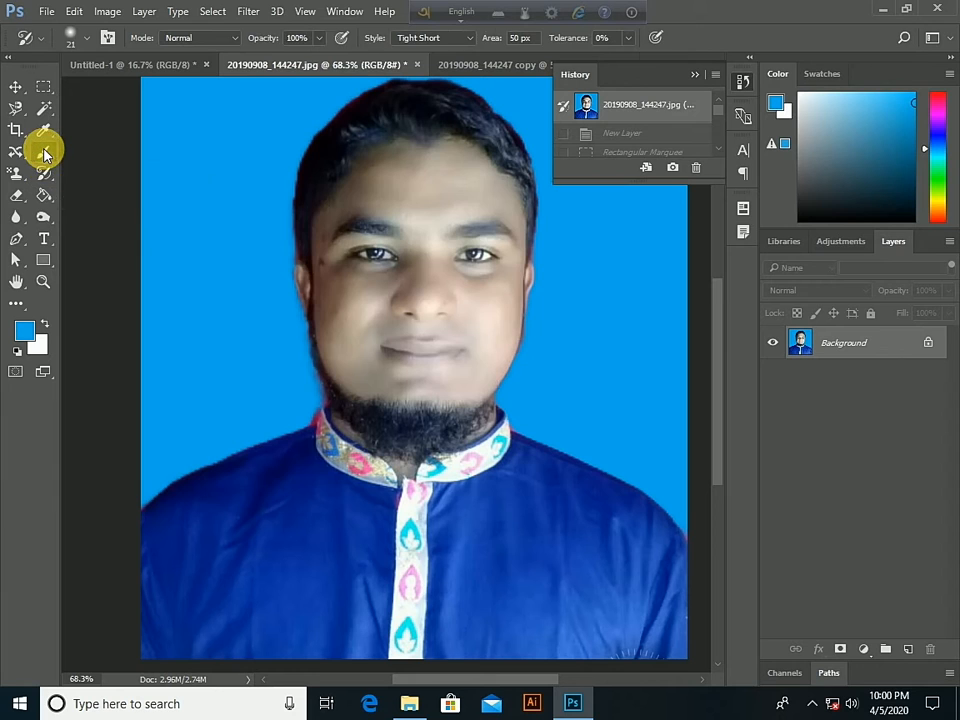
left_click(42, 153)
left_click(13, 150)
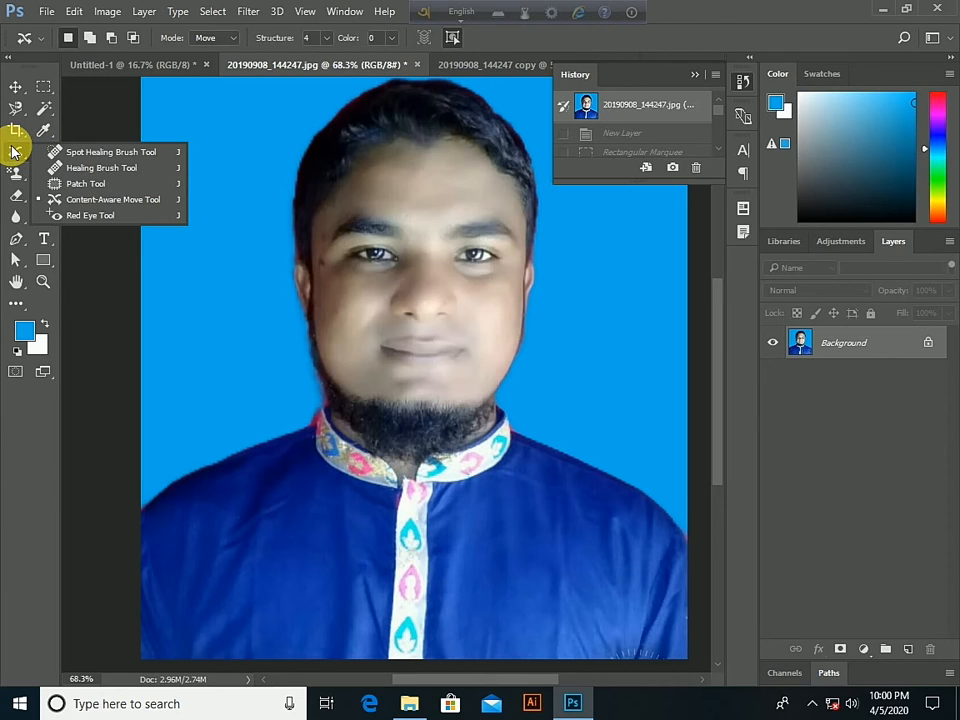
left_click(45, 234)
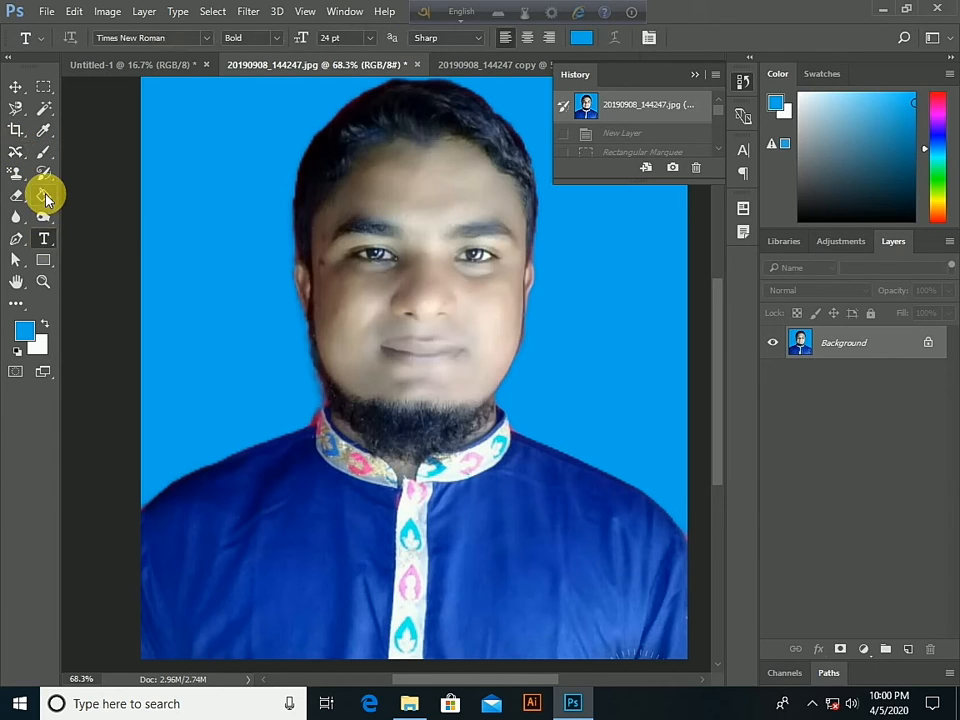
left_click(45, 195)
left_click(45, 217)
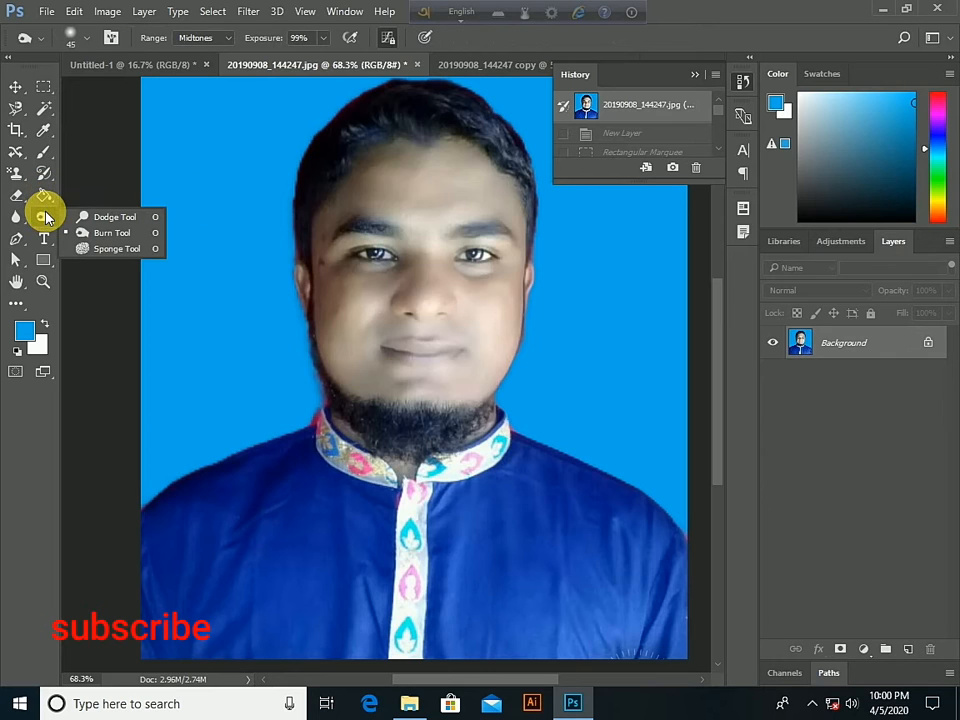
left_click(19, 214)
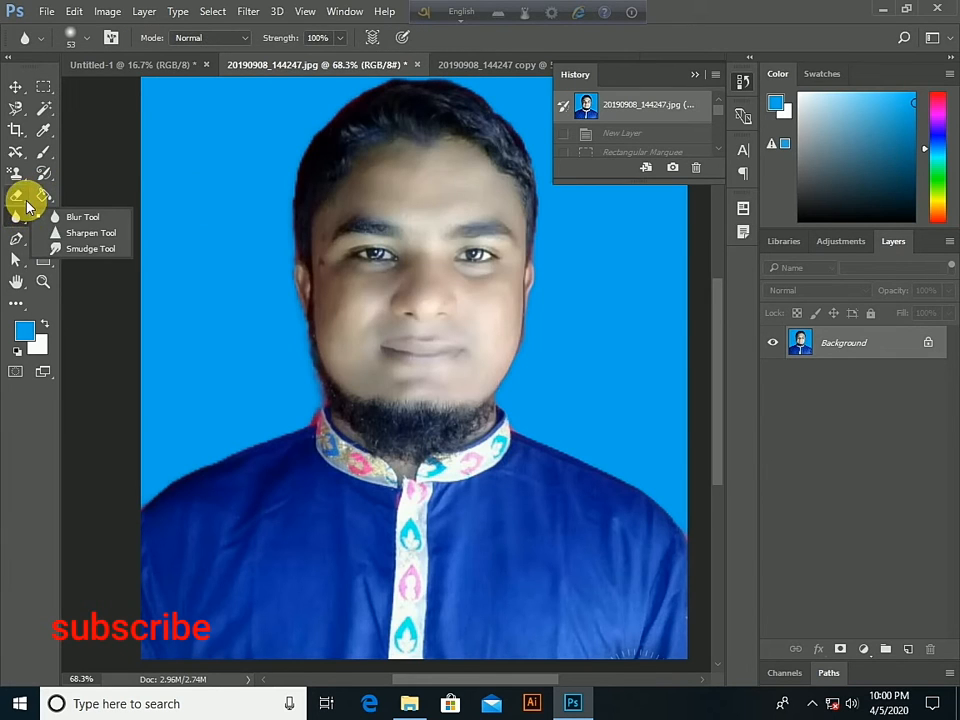
left_click(22, 197)
left_click(41, 193)
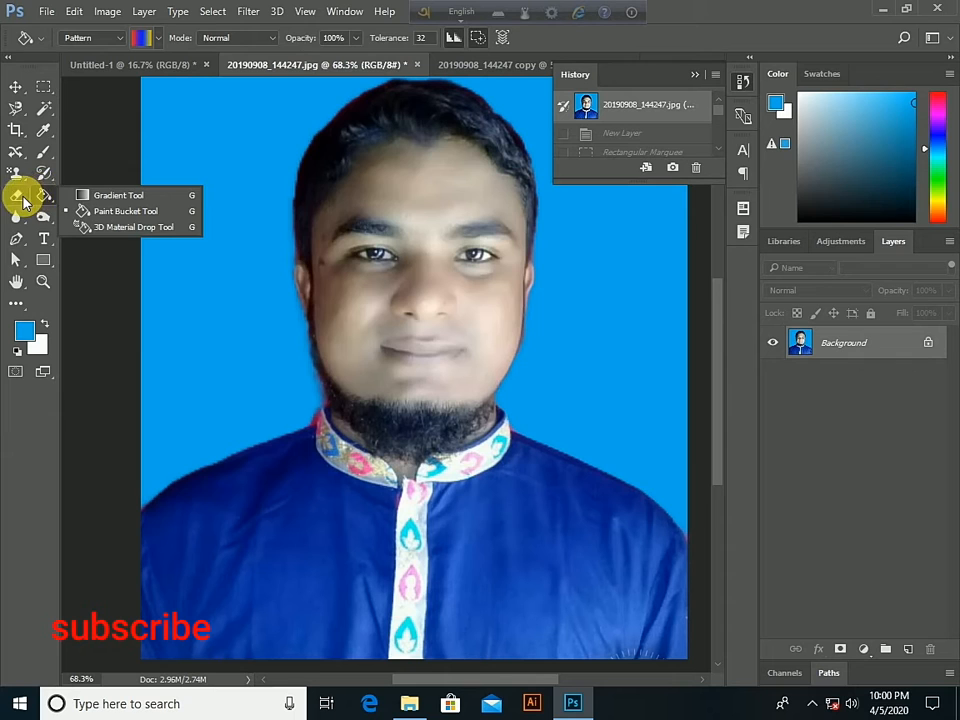
left_click(18, 198)
left_click(17, 172)
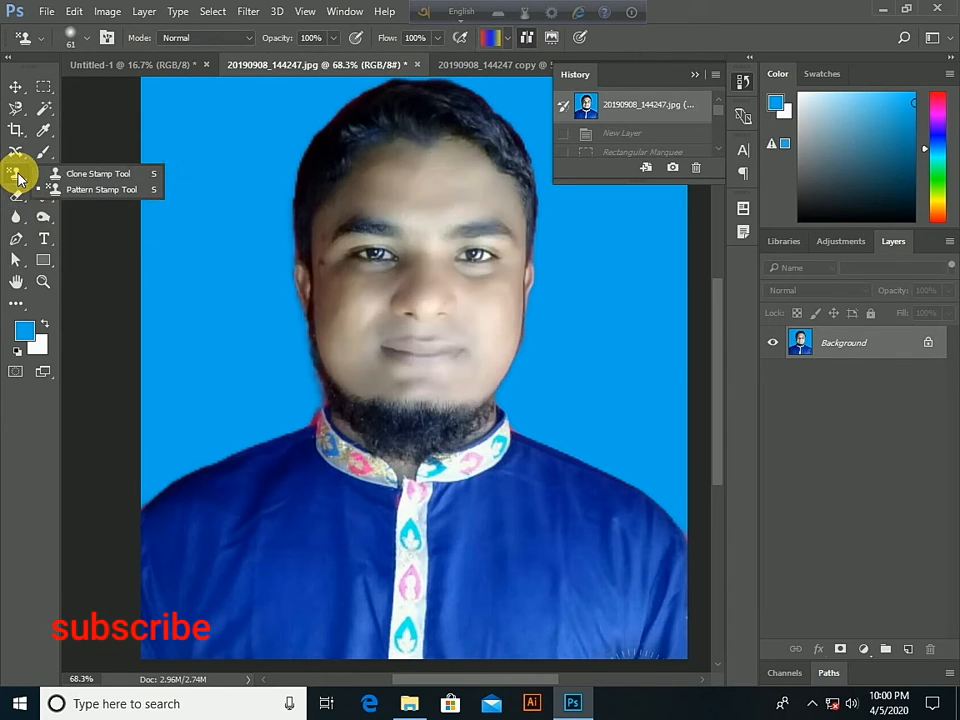
left_click(45, 155)
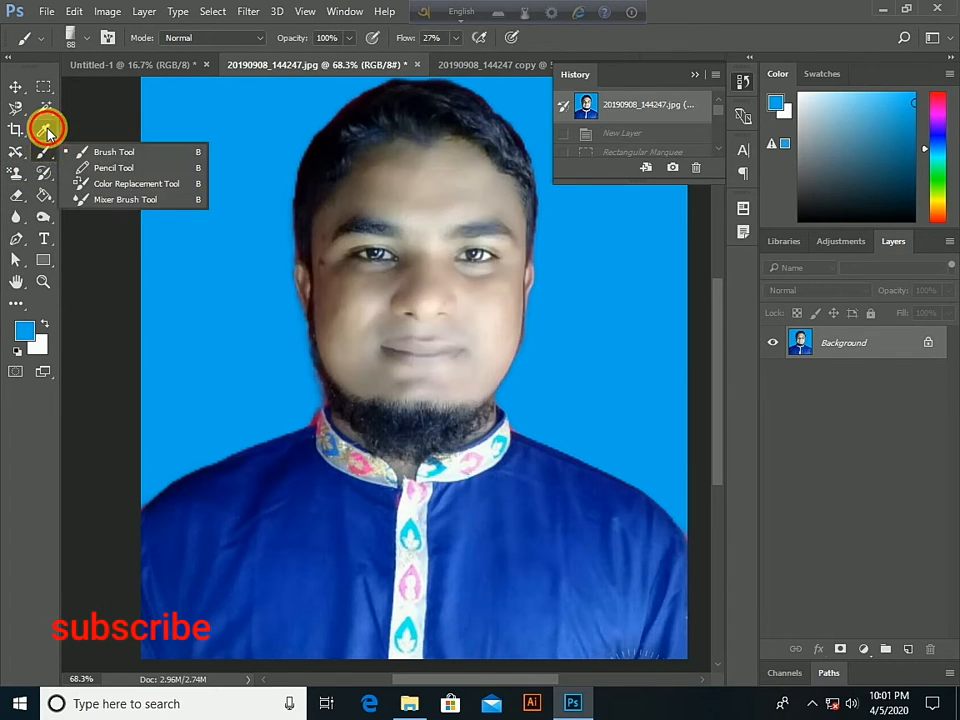
left_click(45, 130)
left_click(42, 108)
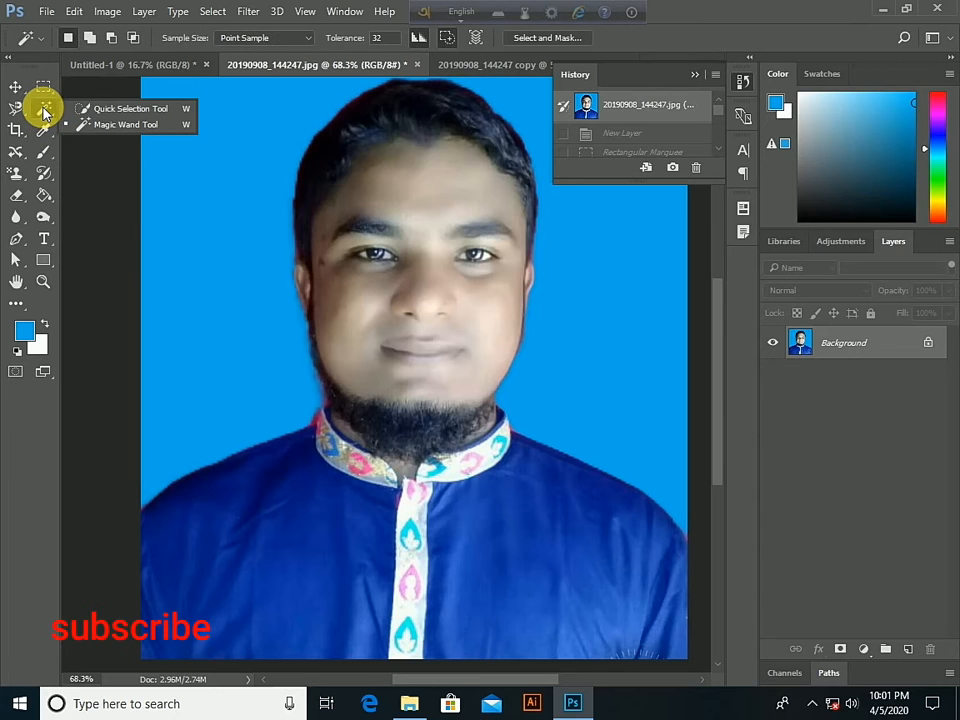
left_click(28, 143)
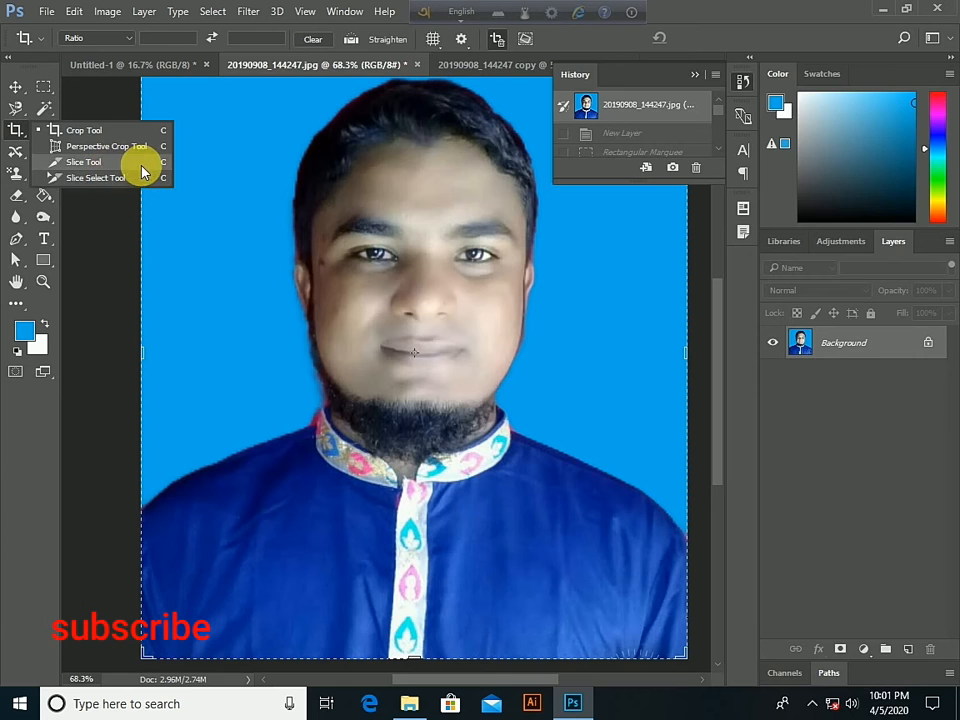
Step: Apply a crop that keeps the full portrait frame and switch to the Move tool
left_click(265, 146)
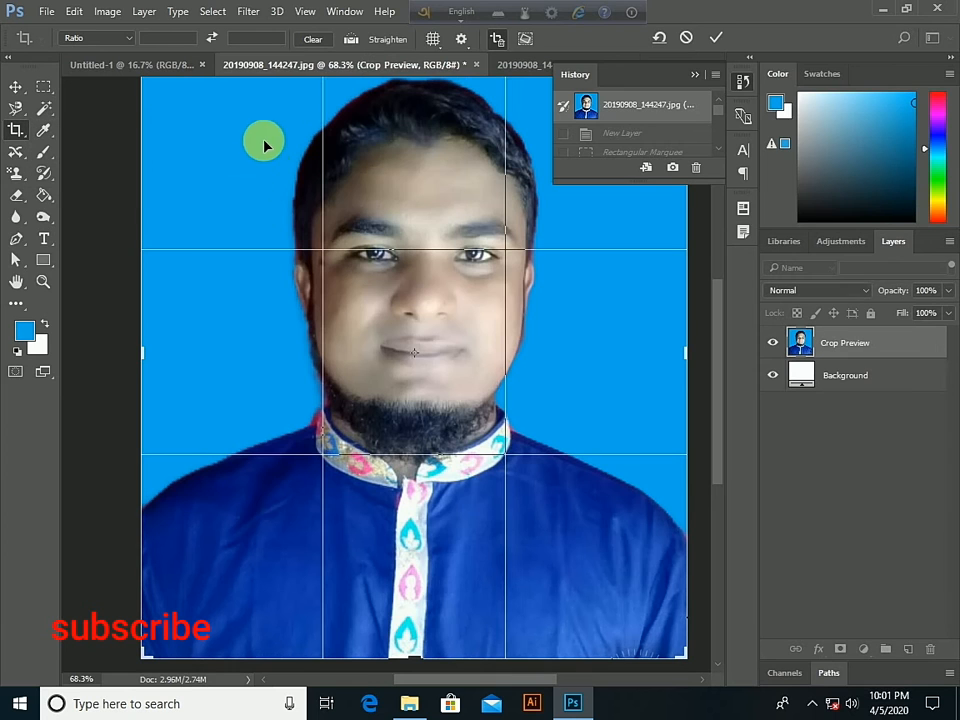
left_click(18, 86)
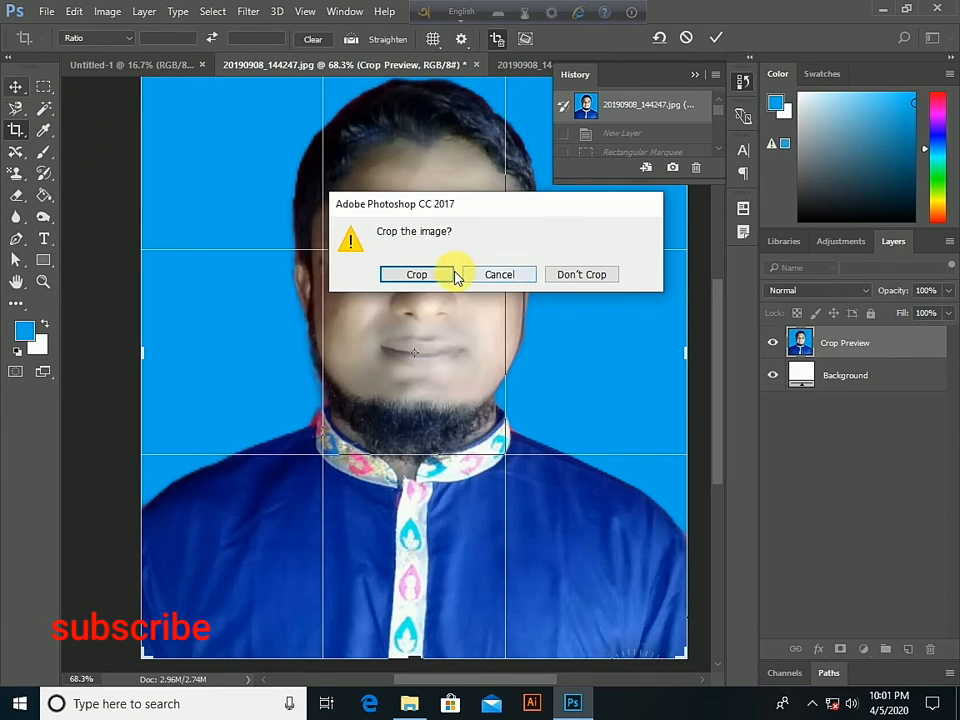
left_click(505, 276)
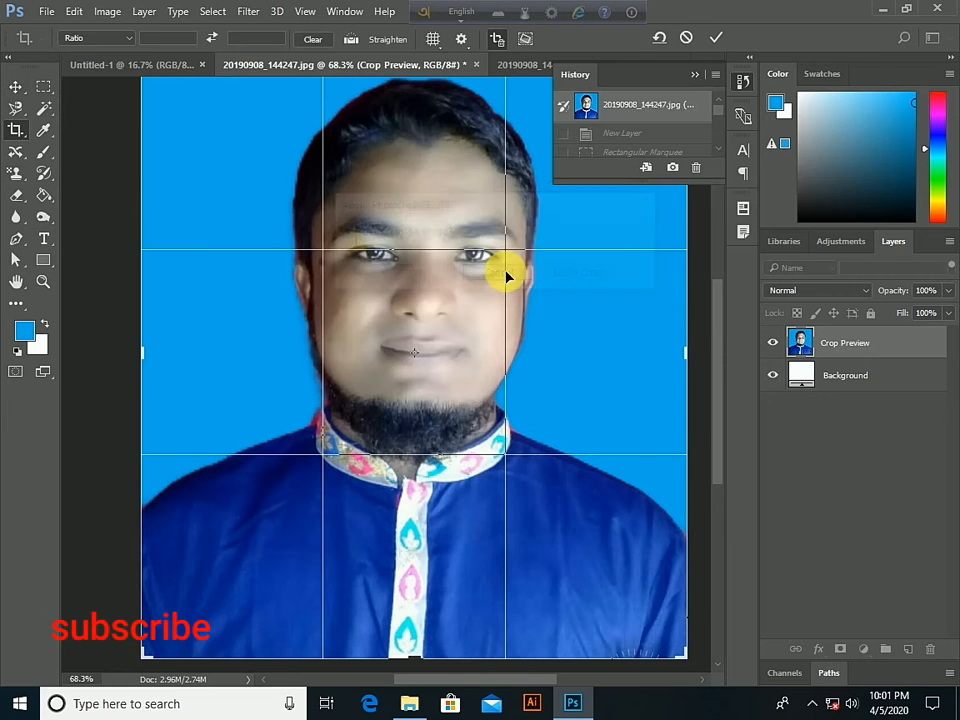
left_click(17, 86)
left_click(403, 278)
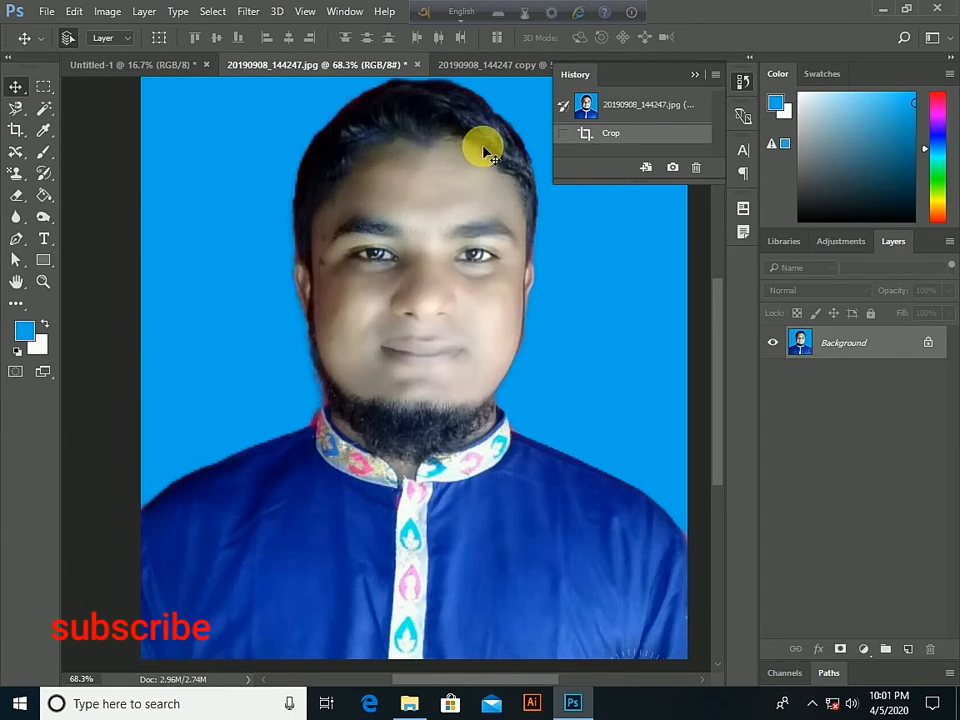
Step: Show the rulers around the portrait with the whole image in view
left_click(312, 14)
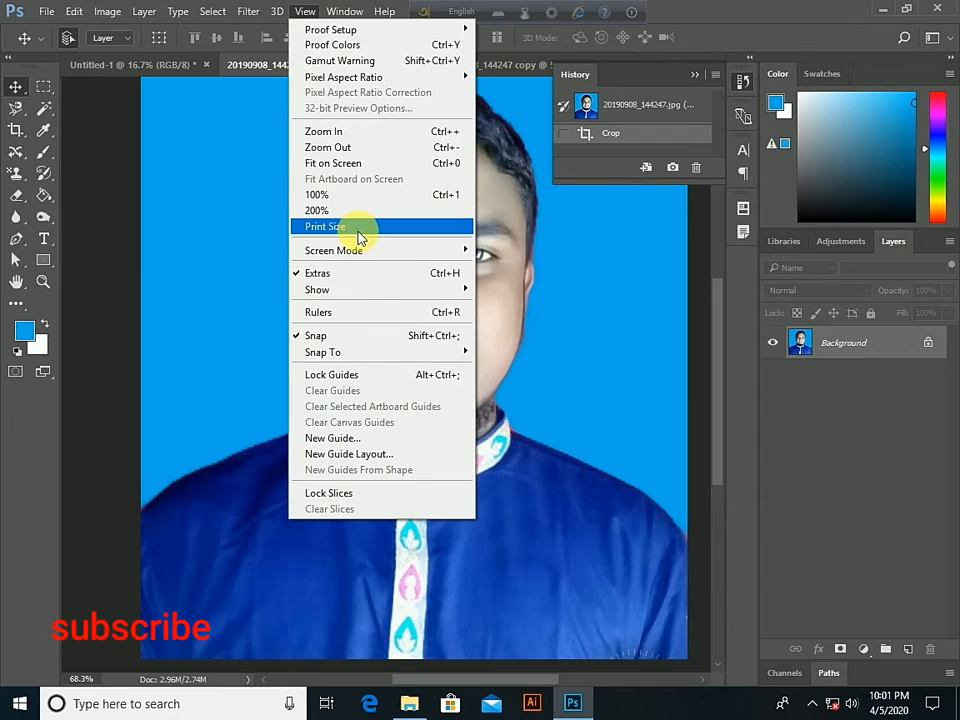
mouse_move(400, 291)
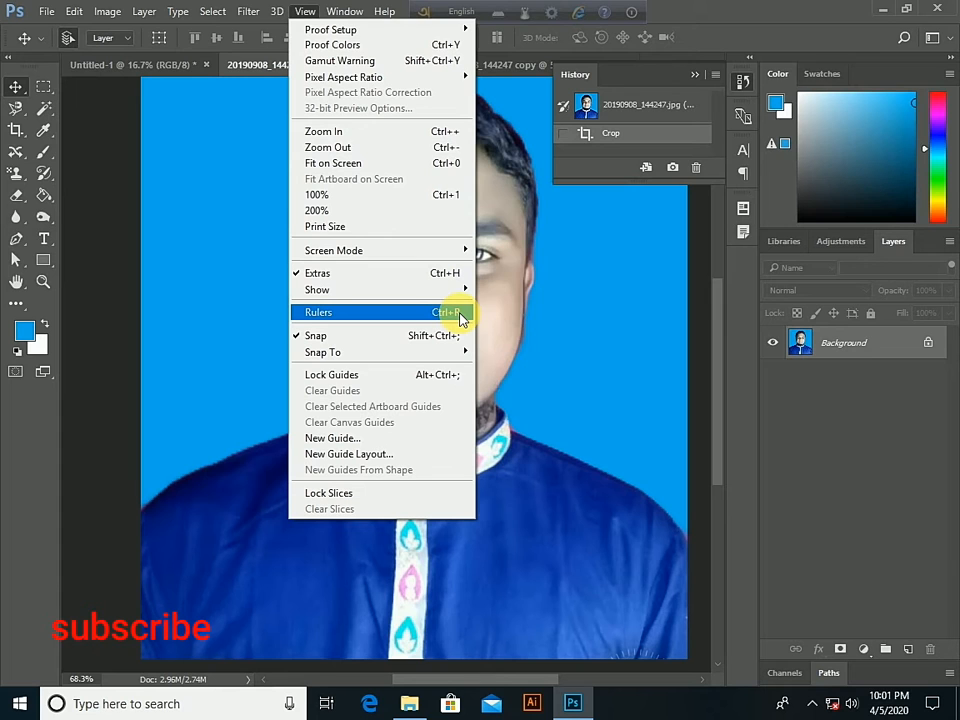
left_click(424, 318)
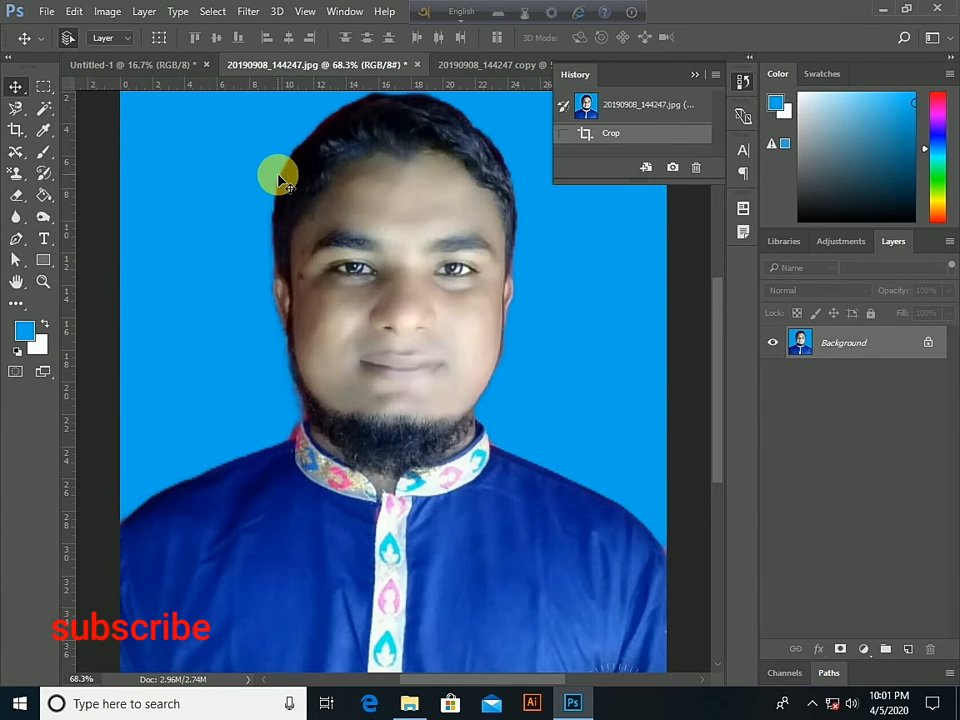
scroll(288, 208, "down", 3)
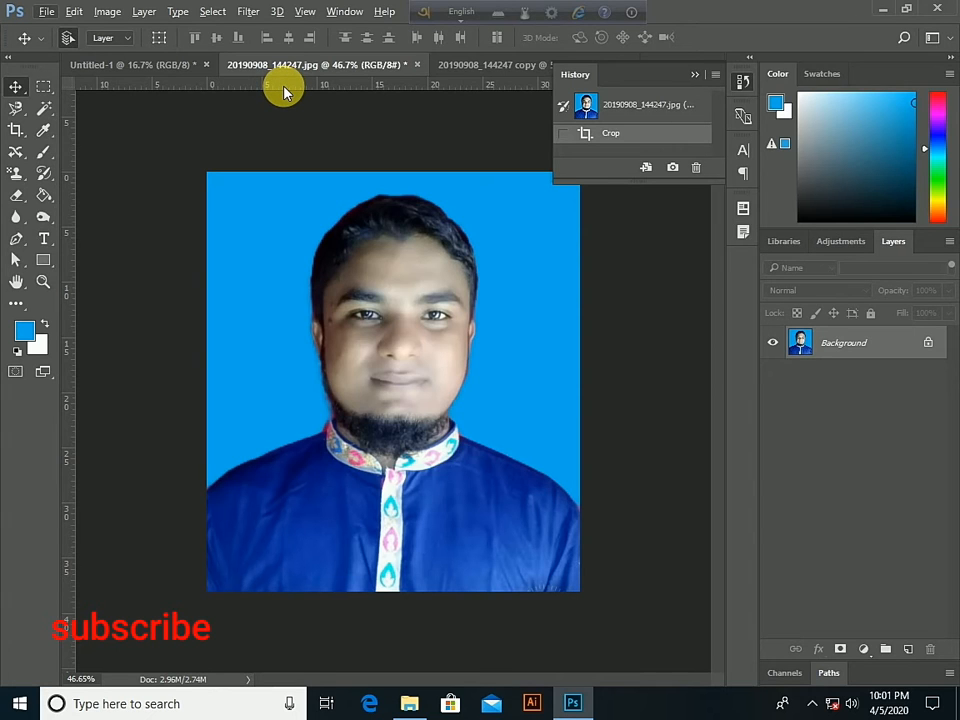
Step: Add horizontal guides near the top of the hair and at the collar, and vertical guides on both sides of the head
left_click_drag(285, 88, 141, 208)
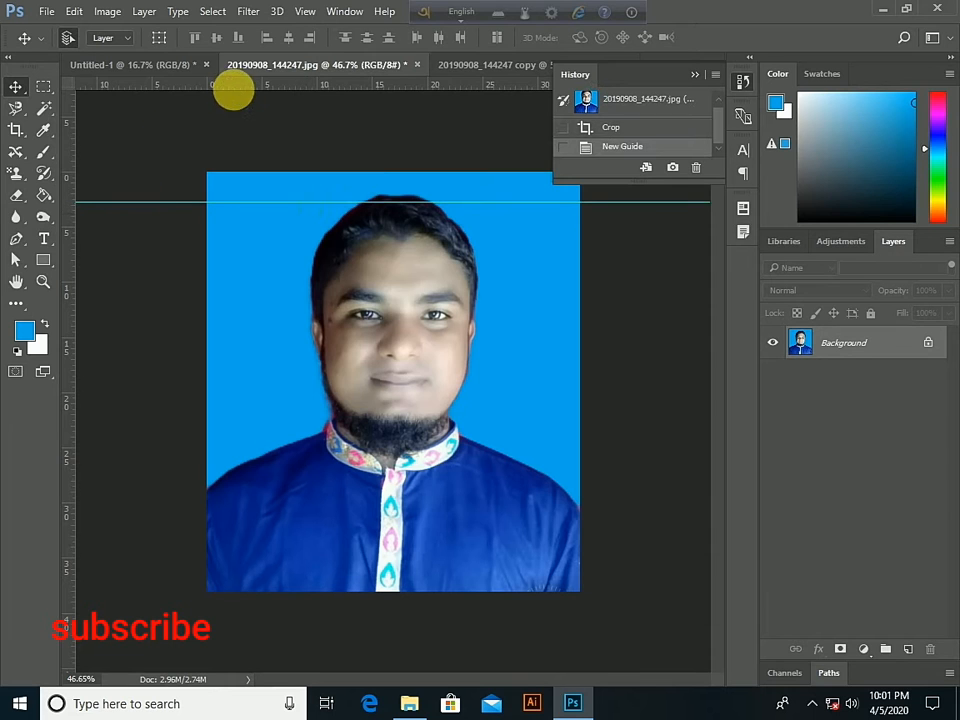
left_click_drag(236, 92, 321, 440)
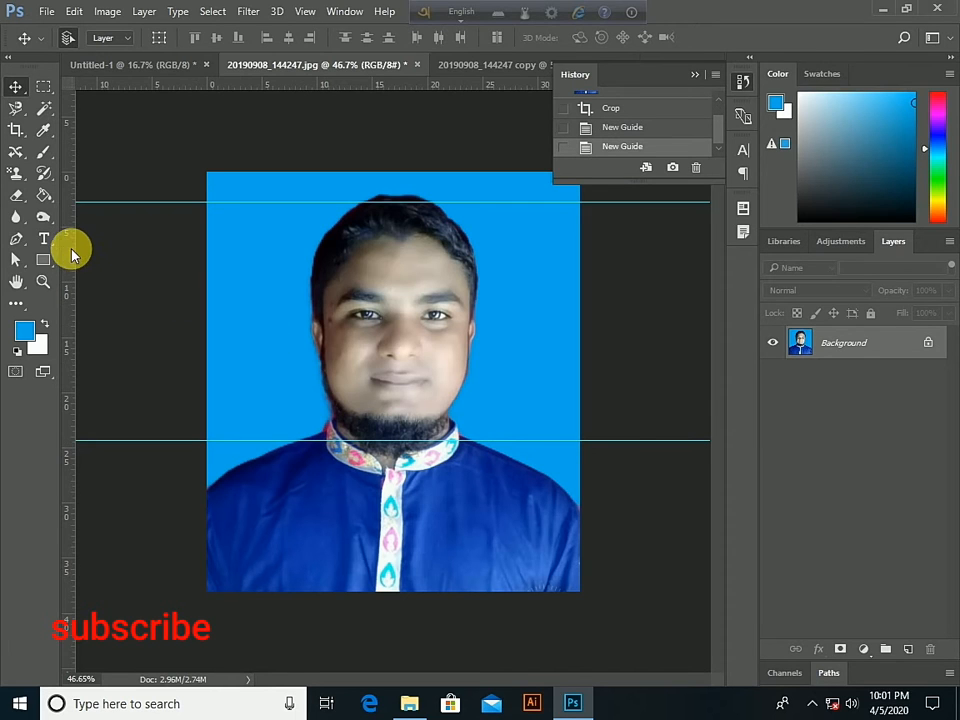
left_click_drag(73, 255, 287, 278)
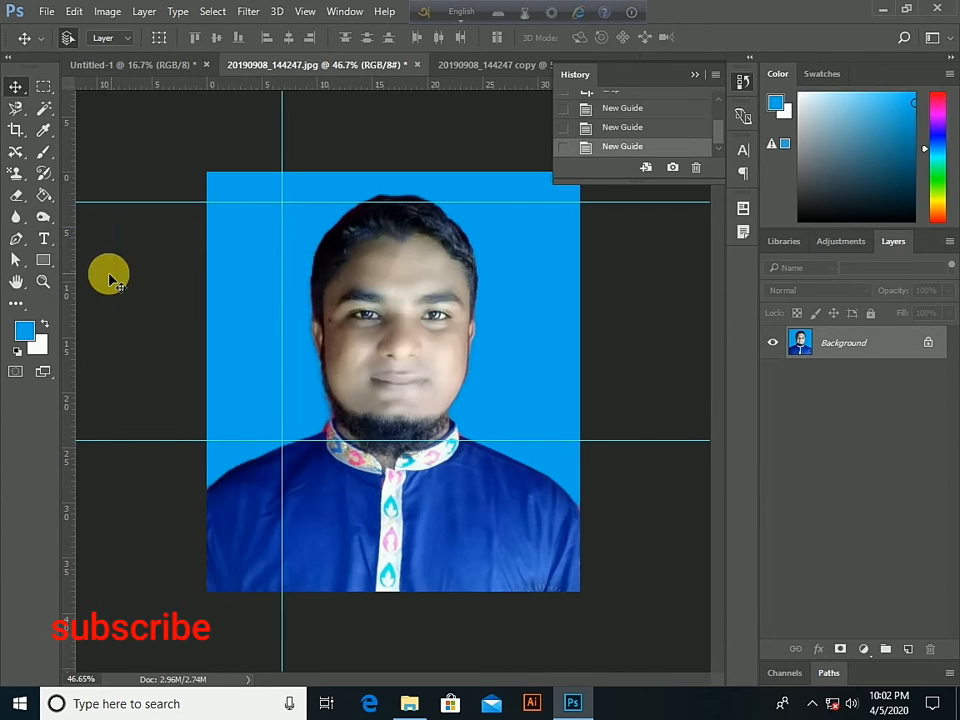
left_click_drag(72, 270, 524, 288)
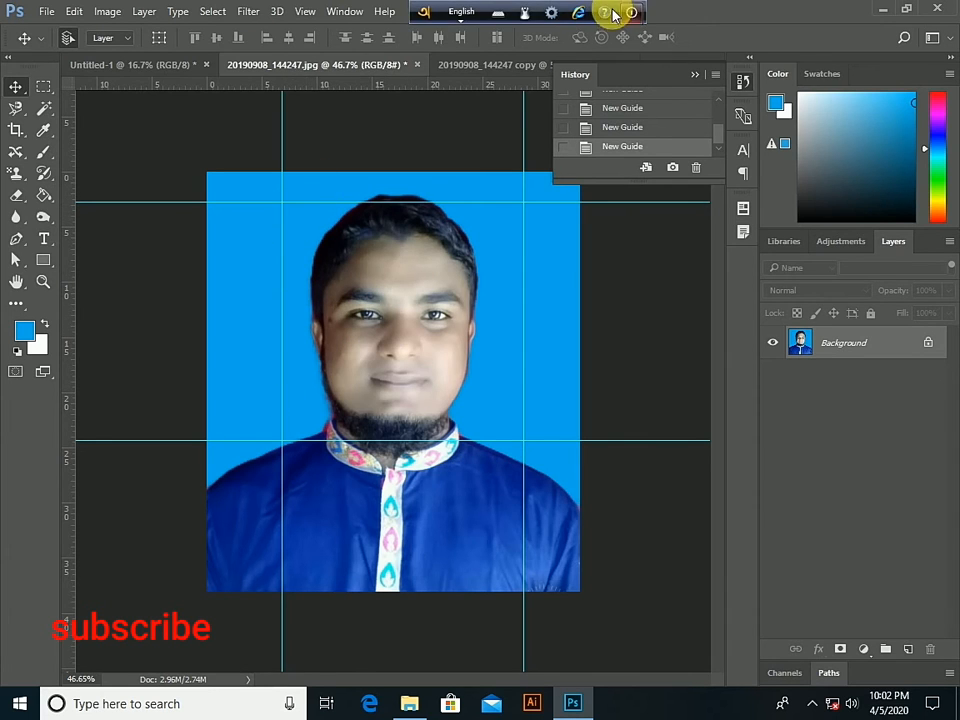
scroll(673, 139, "up", 5)
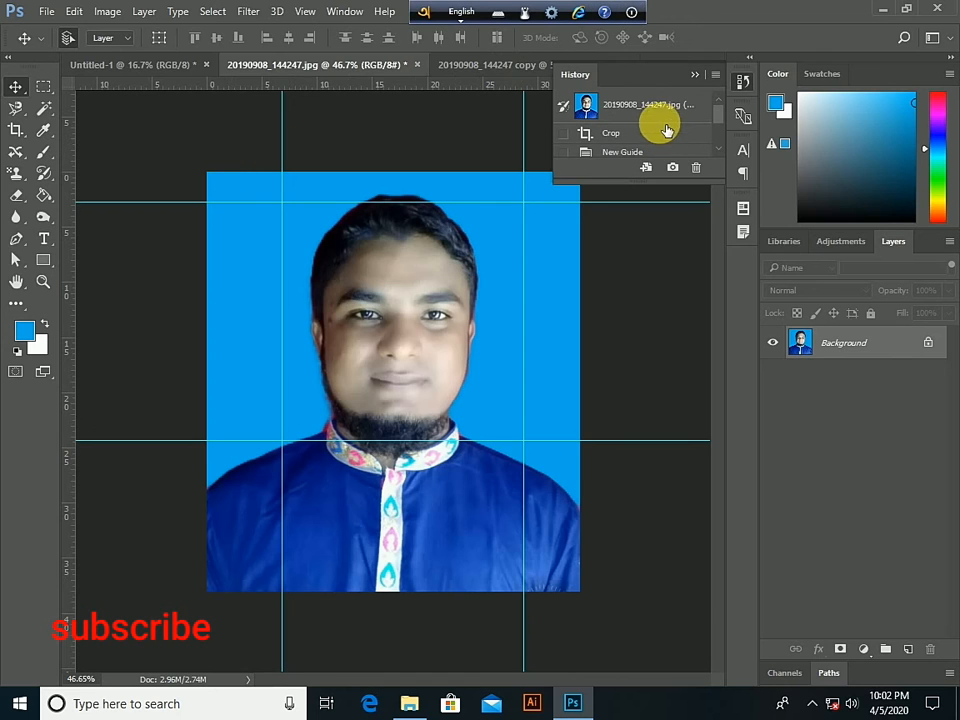
Step: Revert the portrait to its opening snapshot in the history, removing the crop and guides, and hide the rulers
left_click(650, 110)
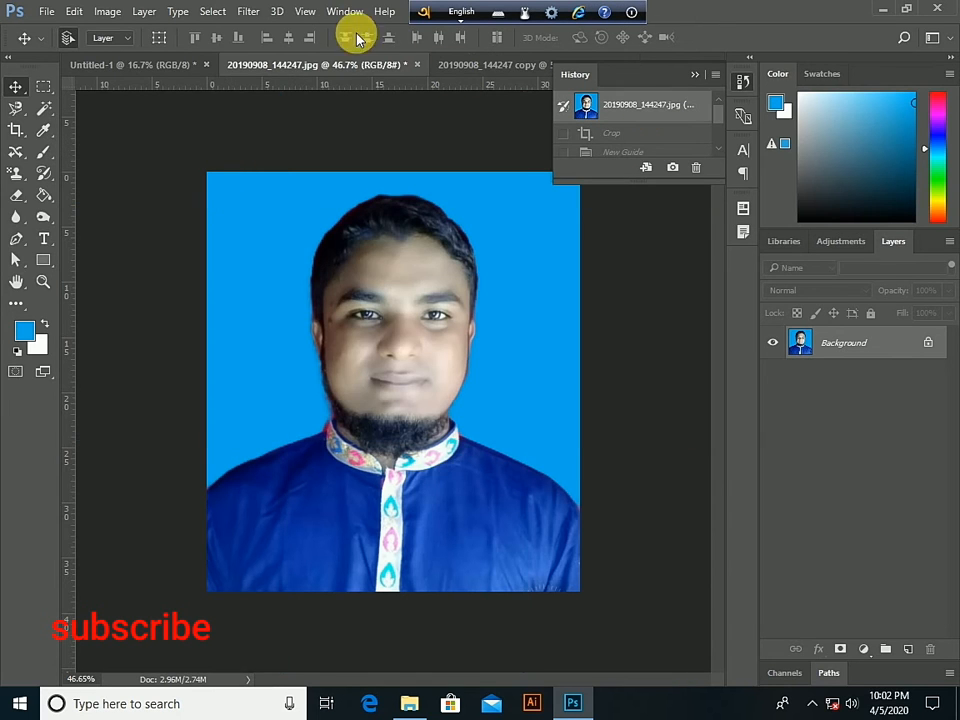
left_click(305, 11)
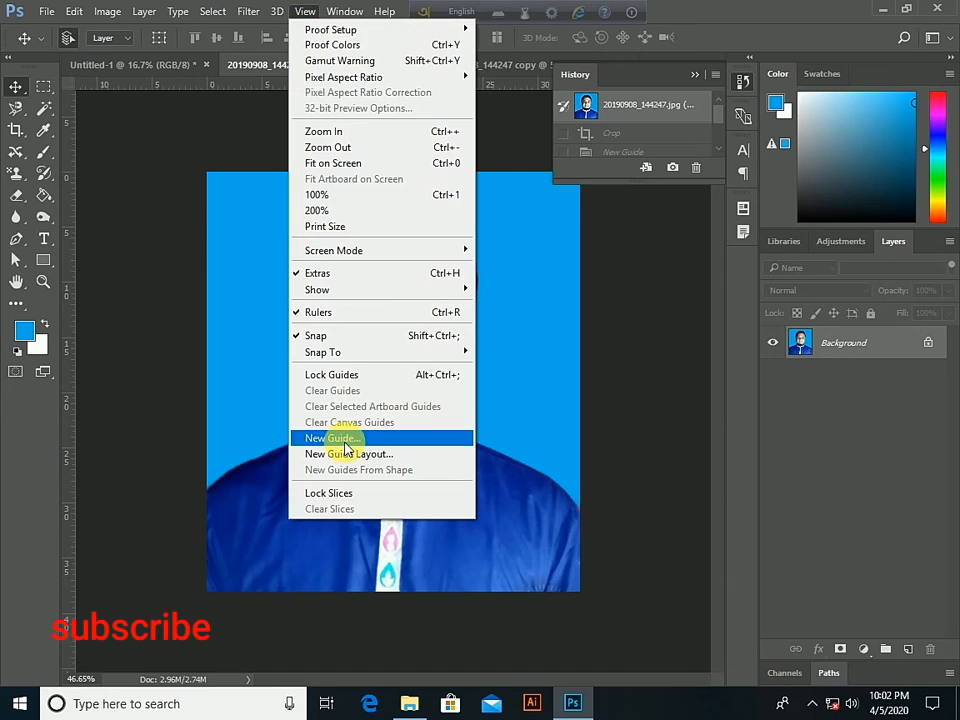
left_click(349, 314)
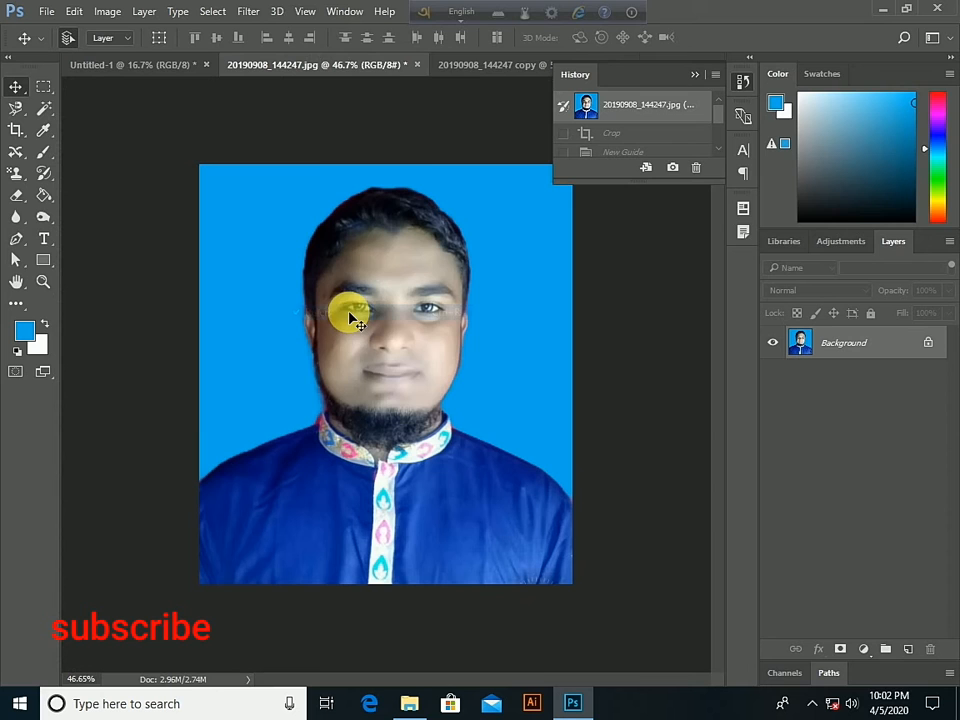
Step: Look over the available View and Window options and check the Swatches and Color panels
left_click(306, 12)
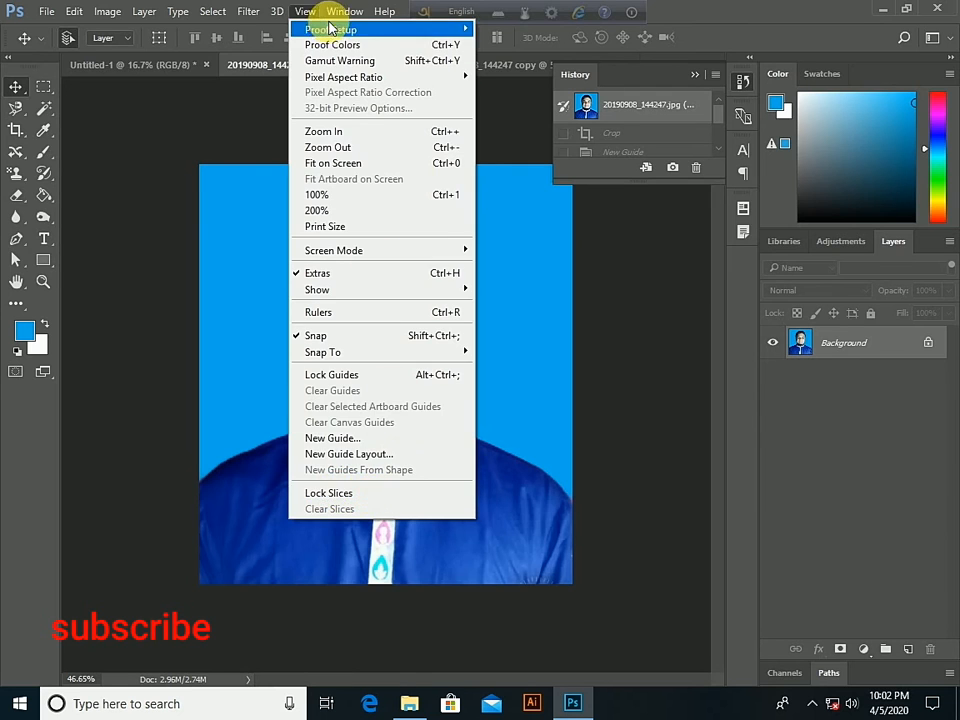
mouse_move(347, 14)
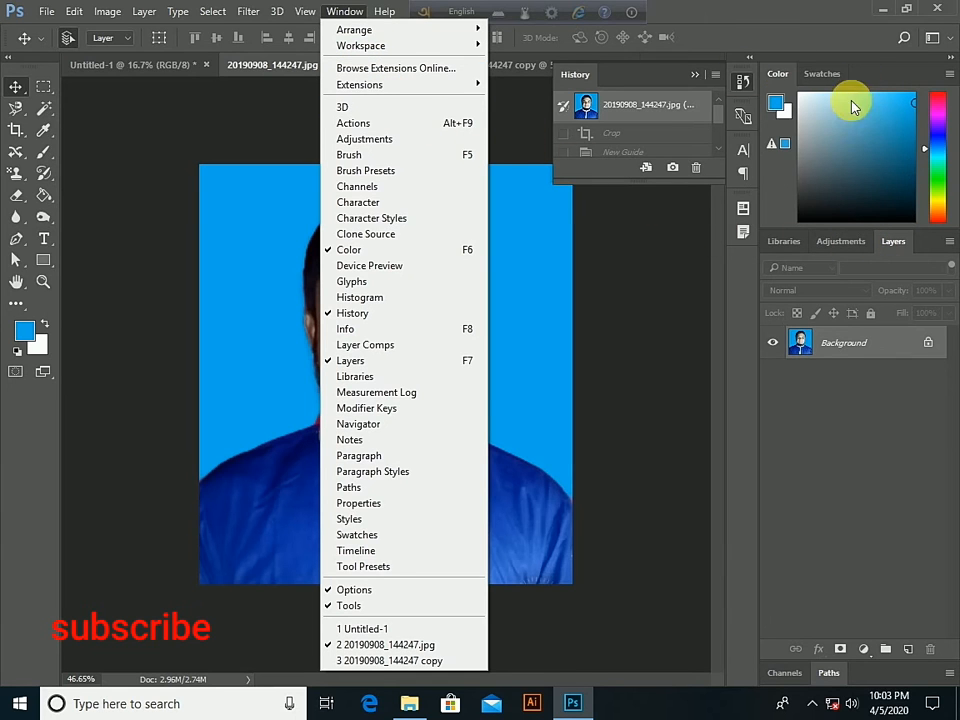
left_click(822, 74)
left_click(784, 73)
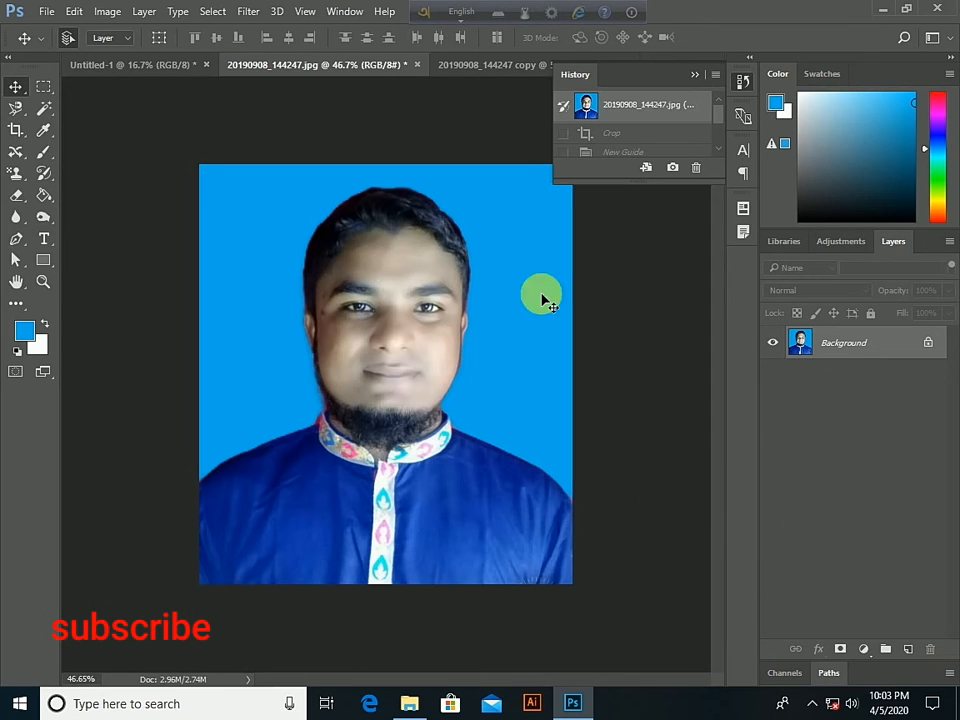
Step: Show the Styles panel, float it over the canvas beside the toolbox and lengthen it until all style presets fit
left_click(335, 11)
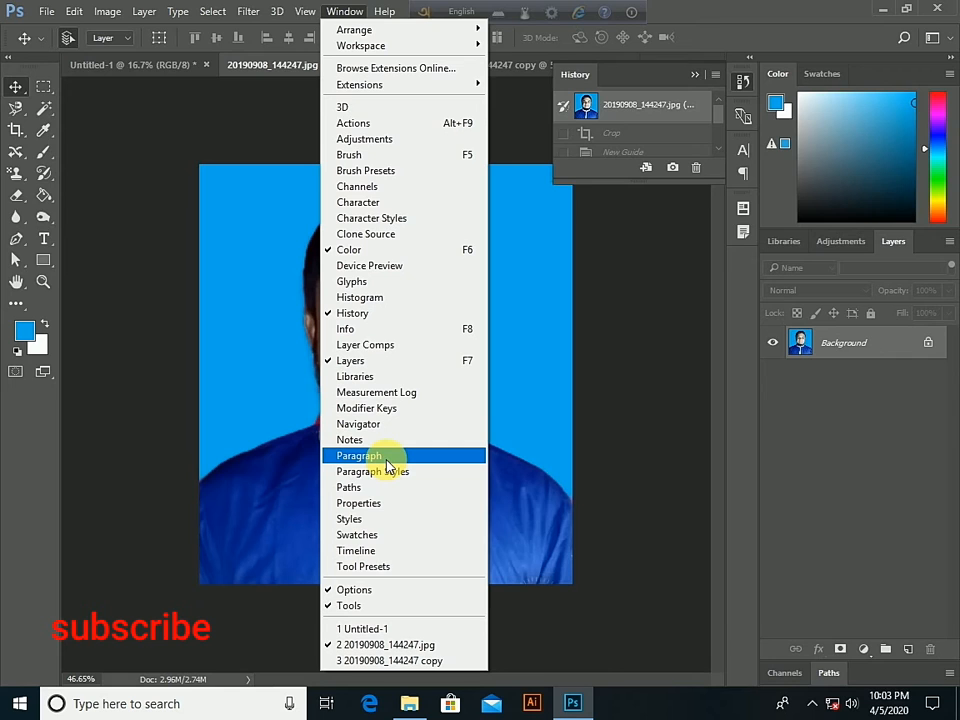
left_click(365, 522)
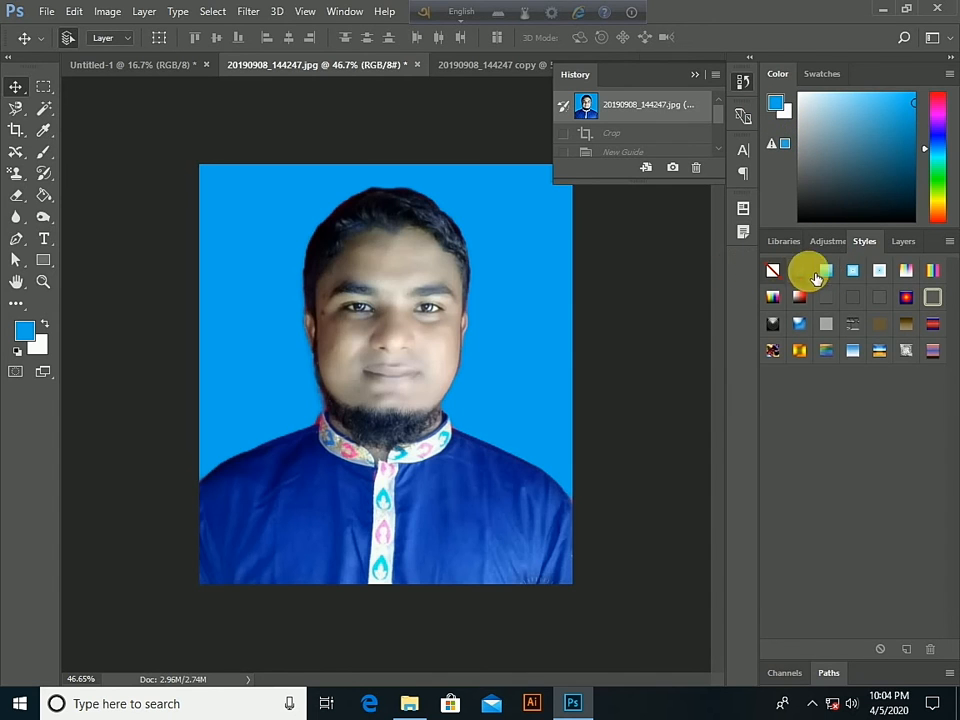
left_click_drag(862, 242, 135, 166)
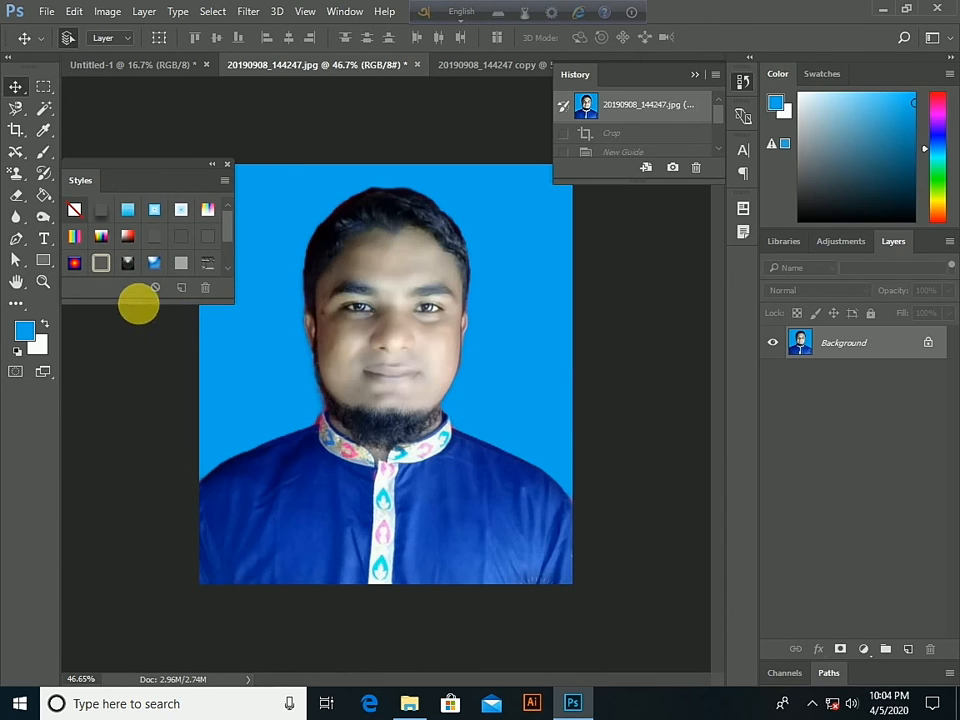
left_click_drag(143, 311, 111, 535)
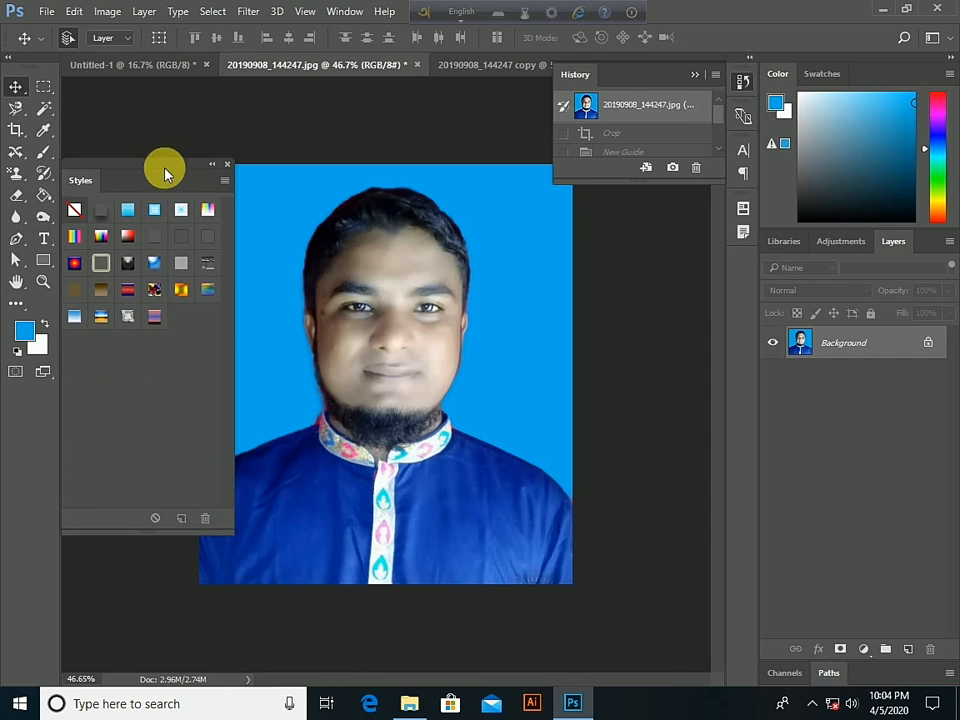
Step: Dock the Styles panel as an icon below Notes, expand it to view the presets and collapse it again
left_click_drag(144, 174, 743, 264)
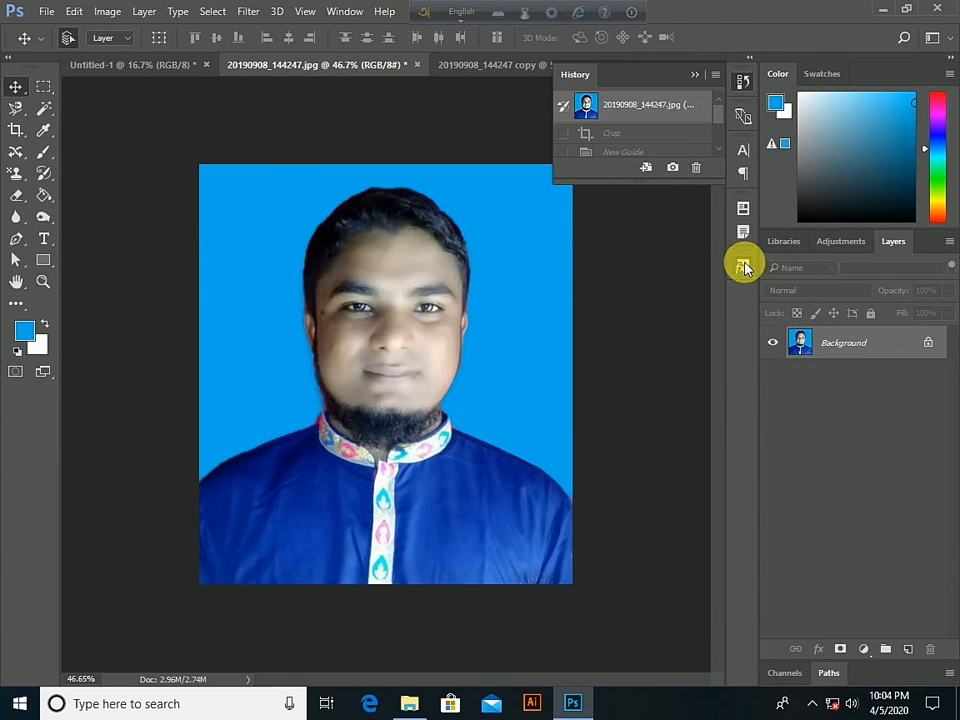
left_click(743, 265)
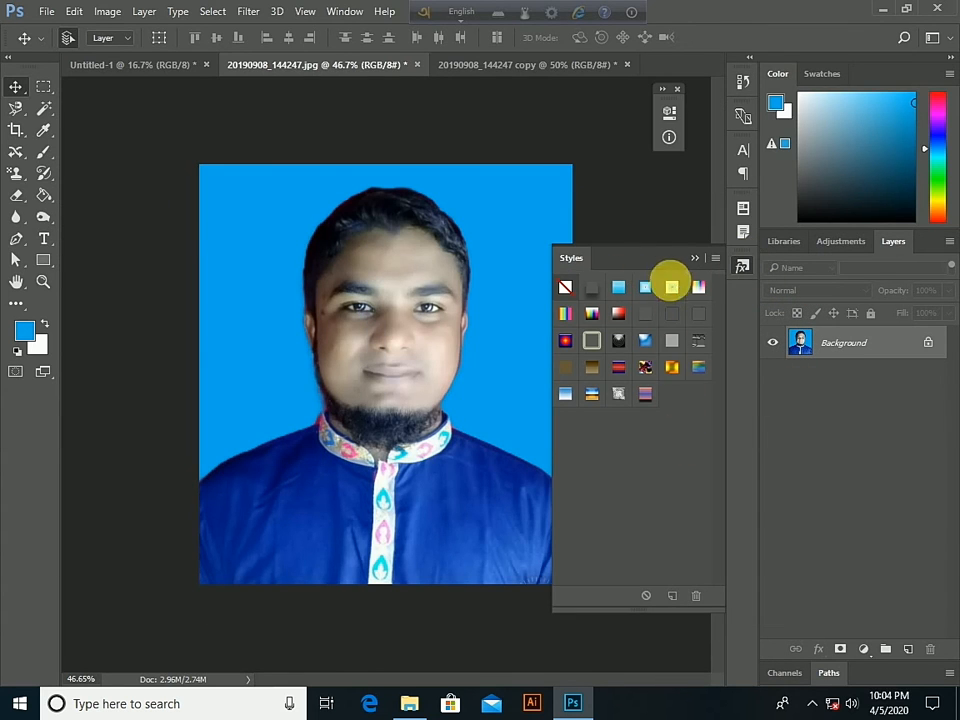
left_click(697, 261)
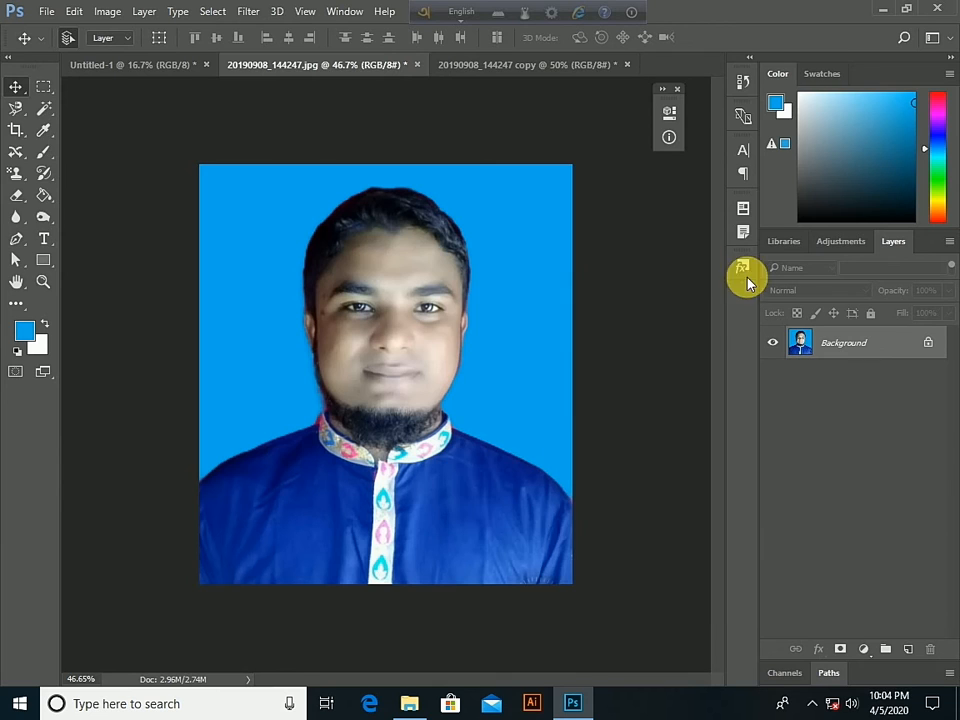
Step: Dock the Styles panel in the Layers group, directly after Layers, and switch to Layers and back to Styles
left_click_drag(741, 268, 926, 242)
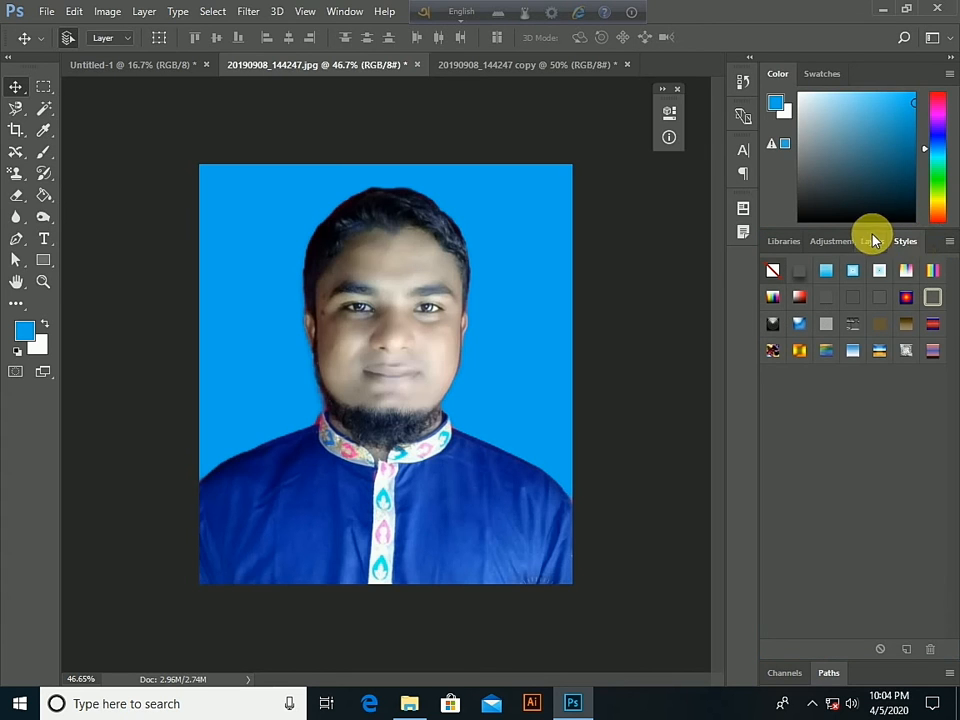
left_click(874, 244)
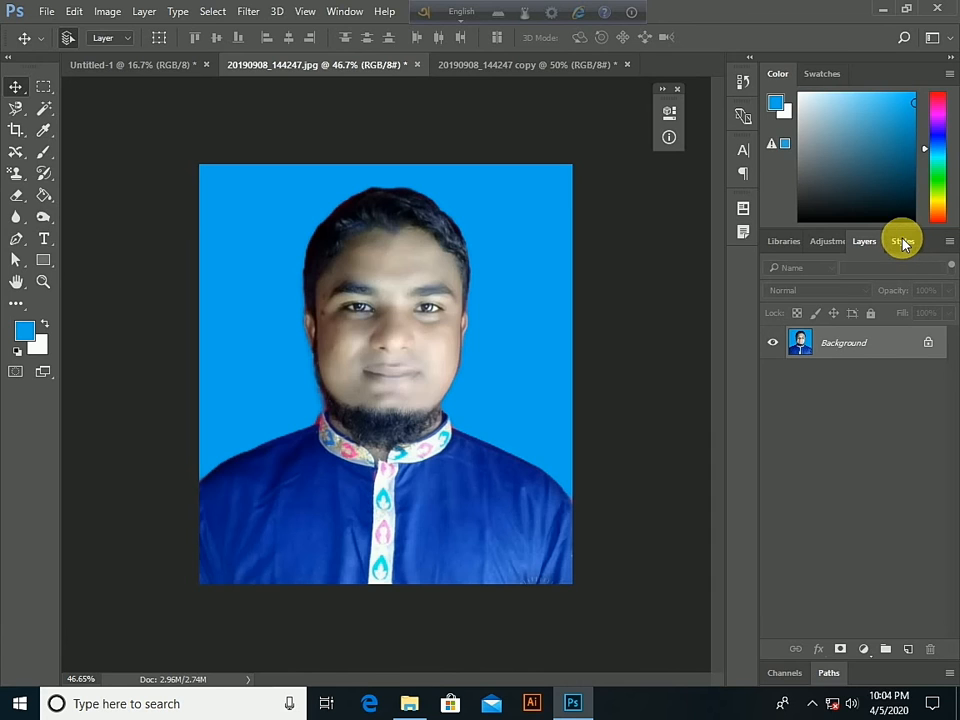
left_click(903, 243)
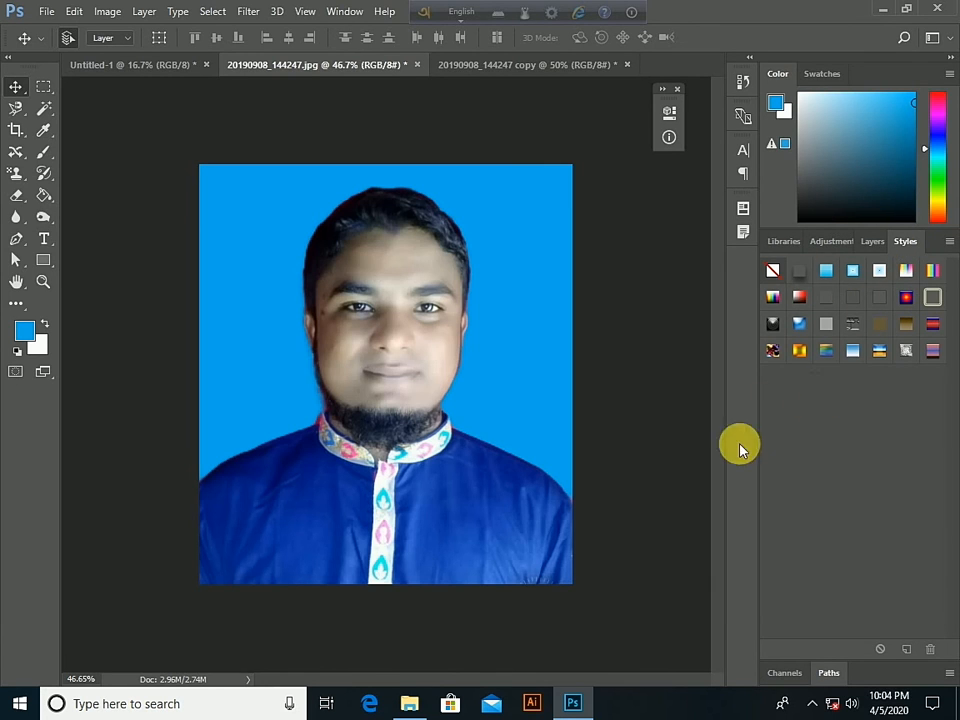
Step: Show the Notes panel, collapse it and undock it as a floating panel over the canvas beside the toolbox
left_click(344, 12)
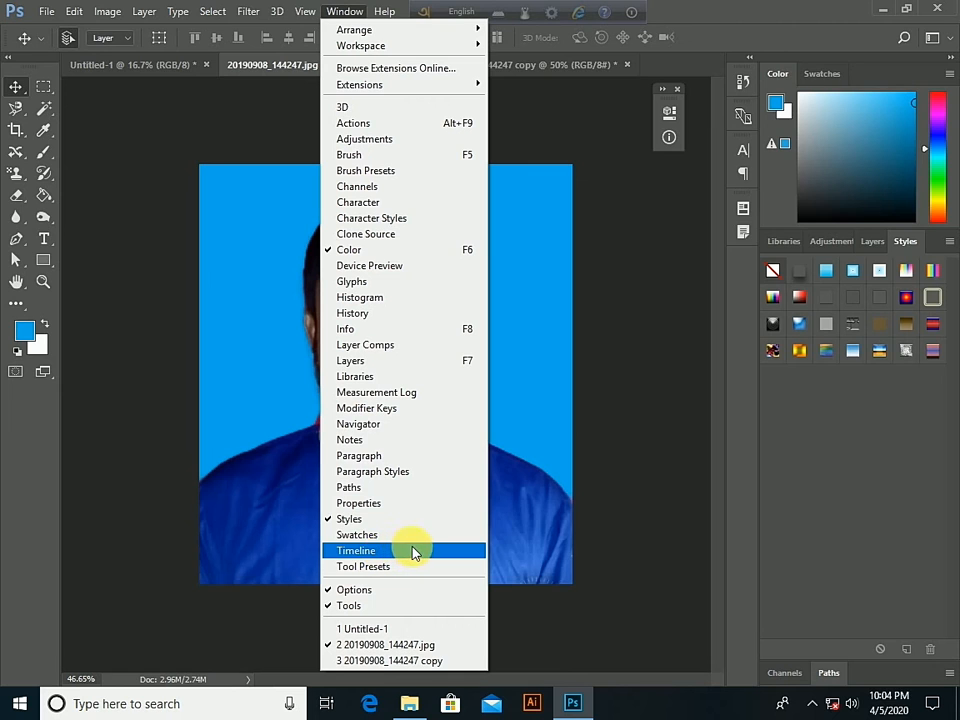
left_click(377, 440)
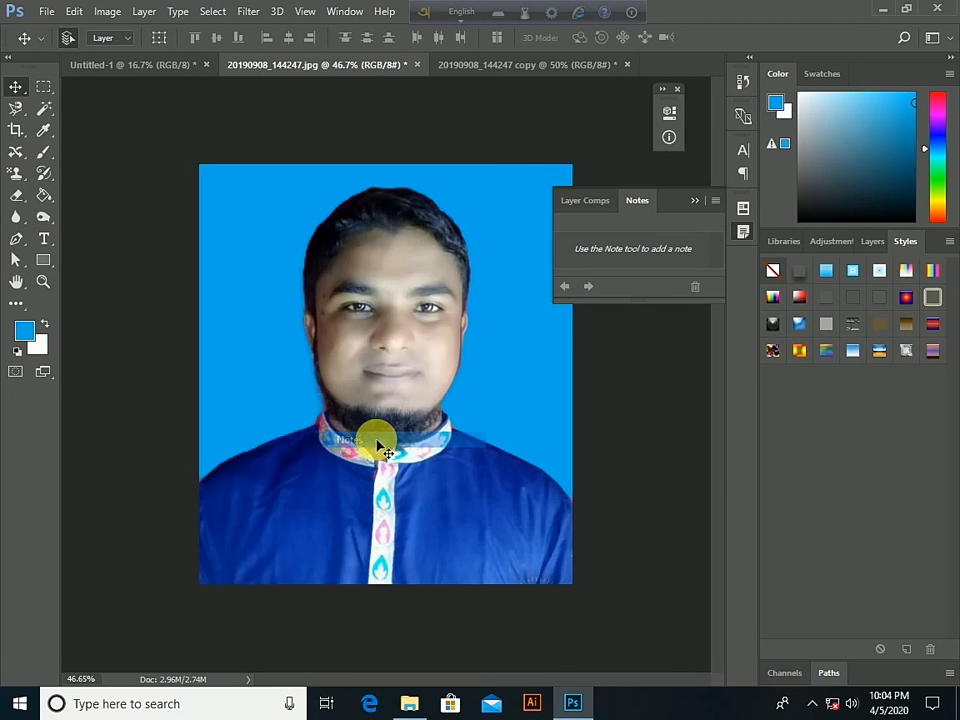
left_click(694, 201)
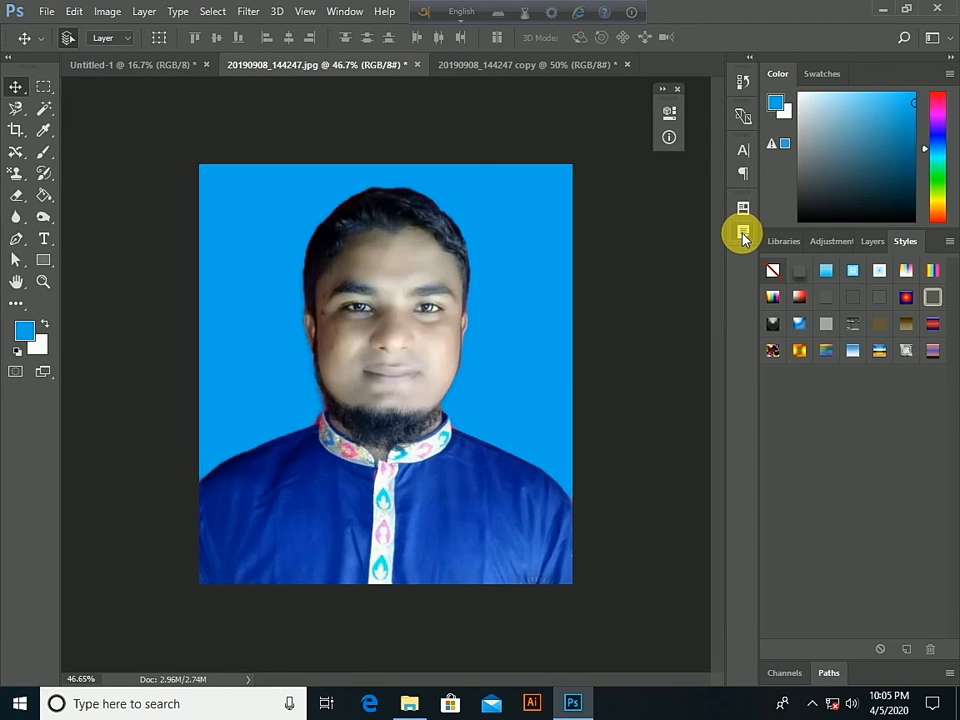
left_click_drag(743, 236, 101, 143)
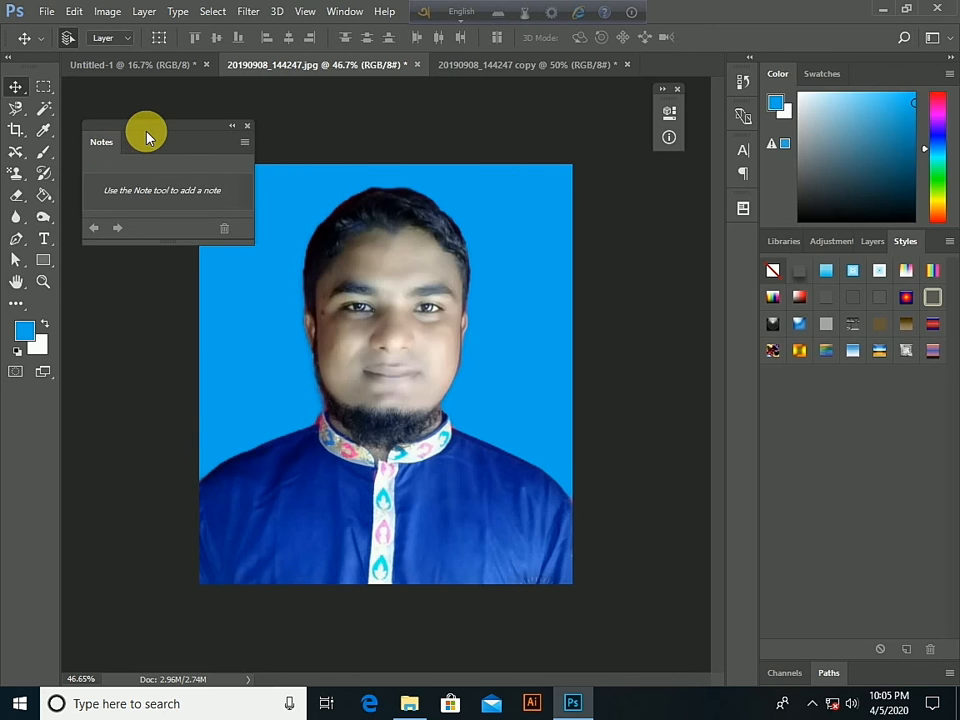
Step: Review the list of available panels and compare the Paragraph and Character settings
left_click(344, 11)
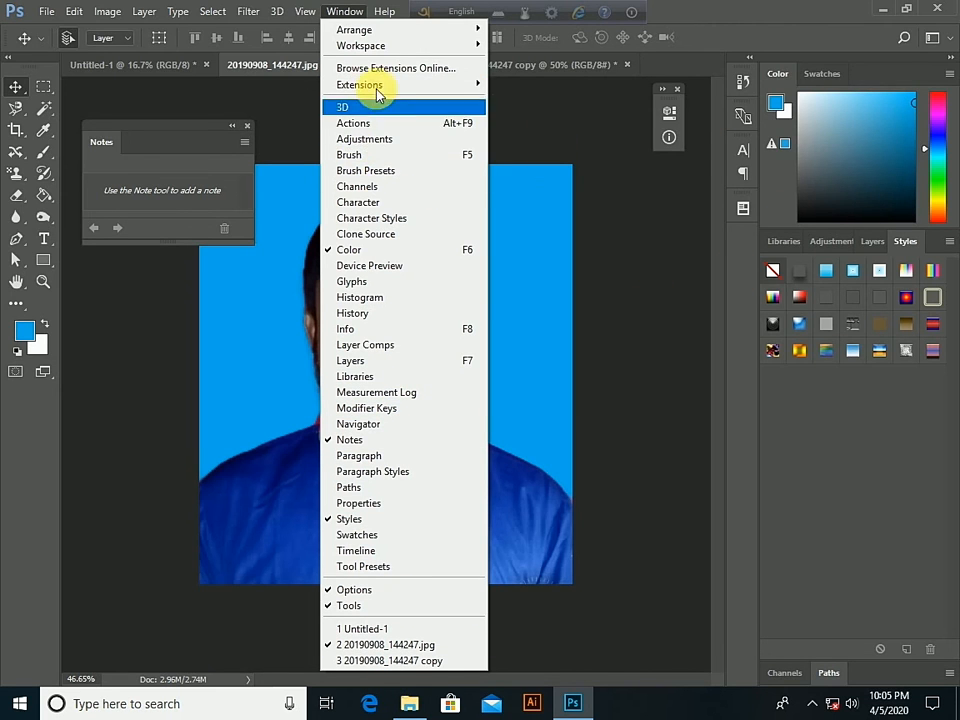
mouse_move(380, 50)
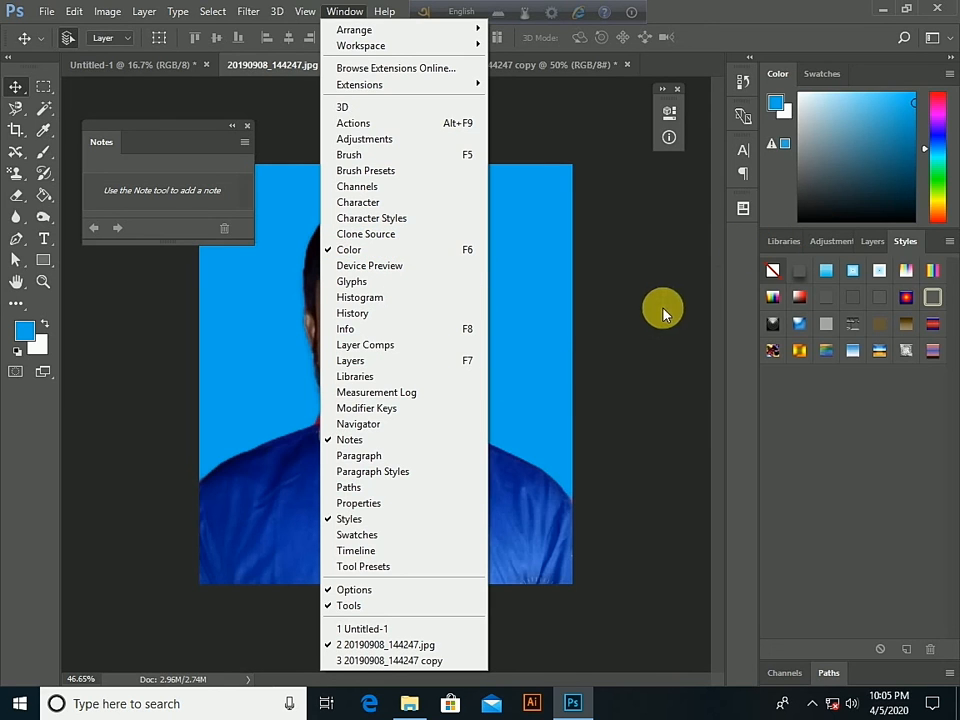
left_click(742, 176)
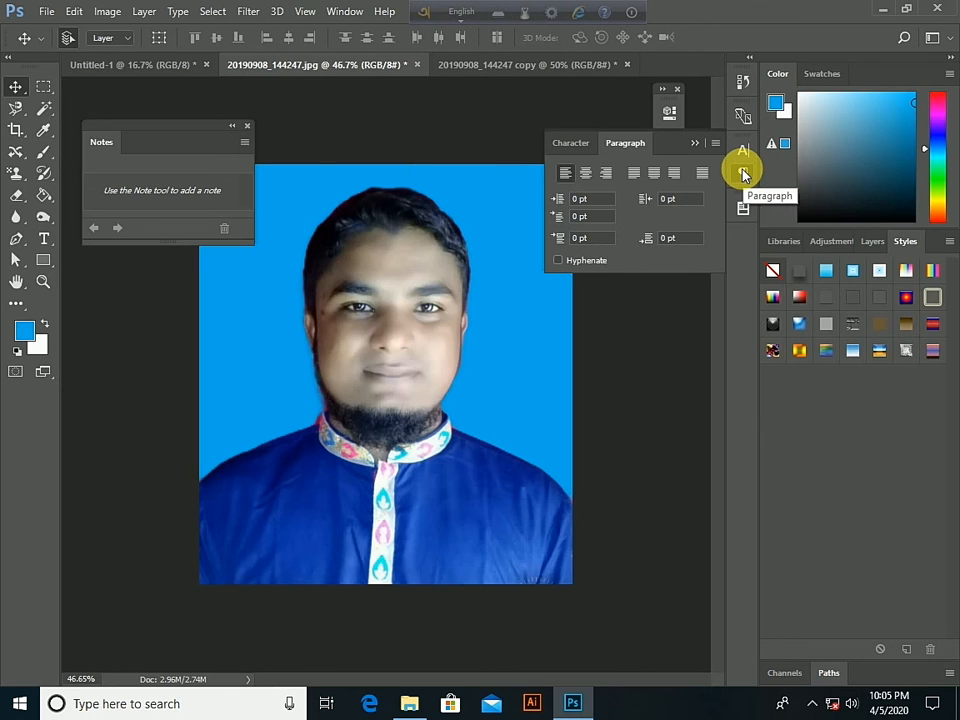
left_click(745, 148)
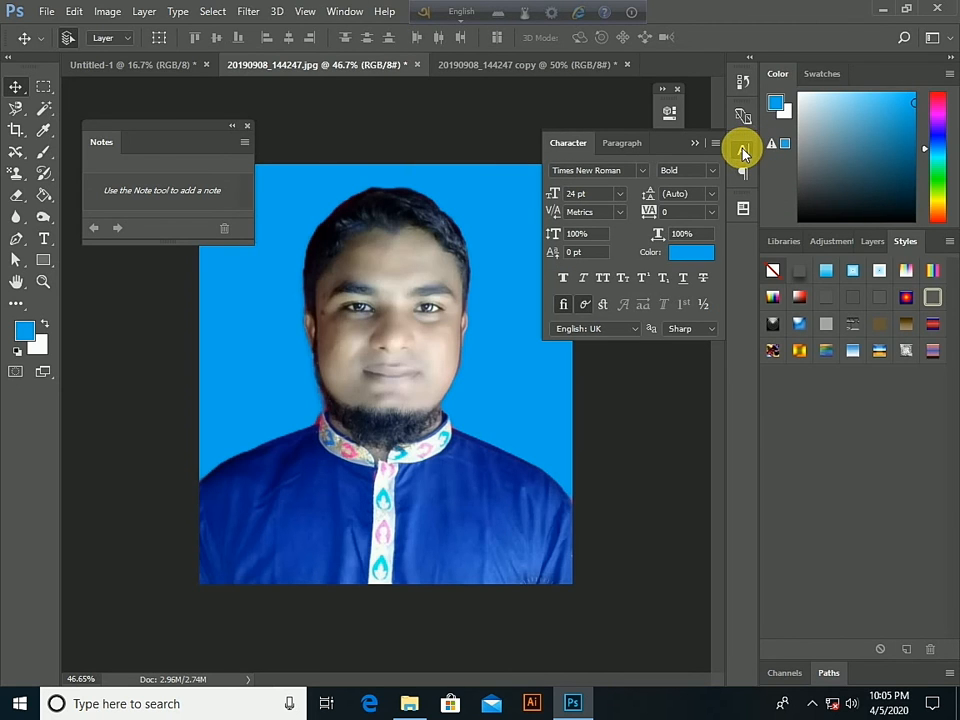
left_click(626, 145)
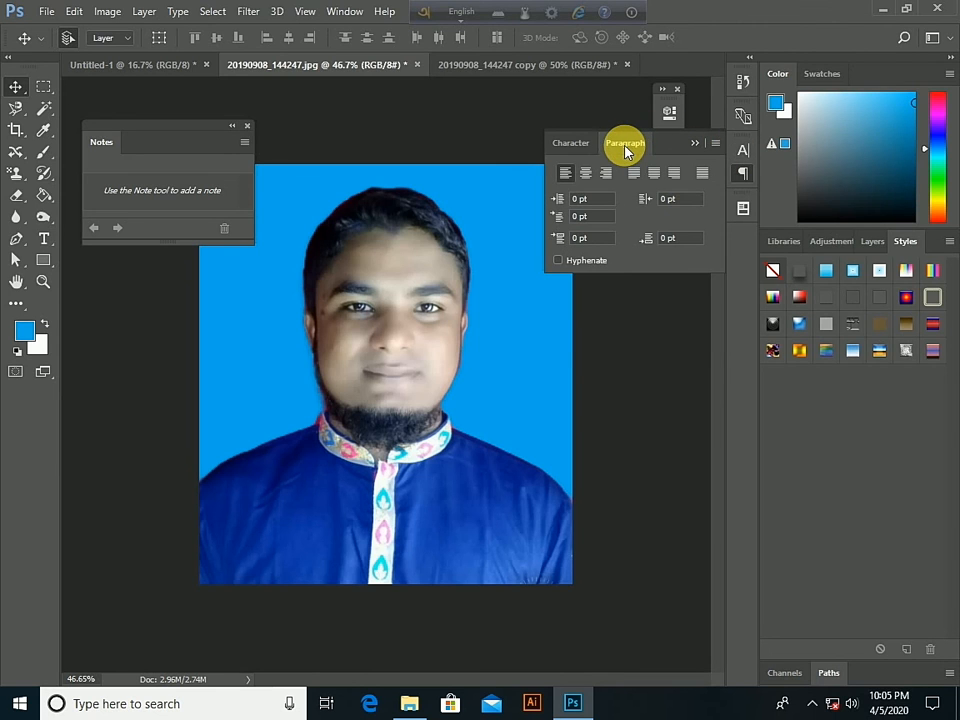
left_click(571, 146)
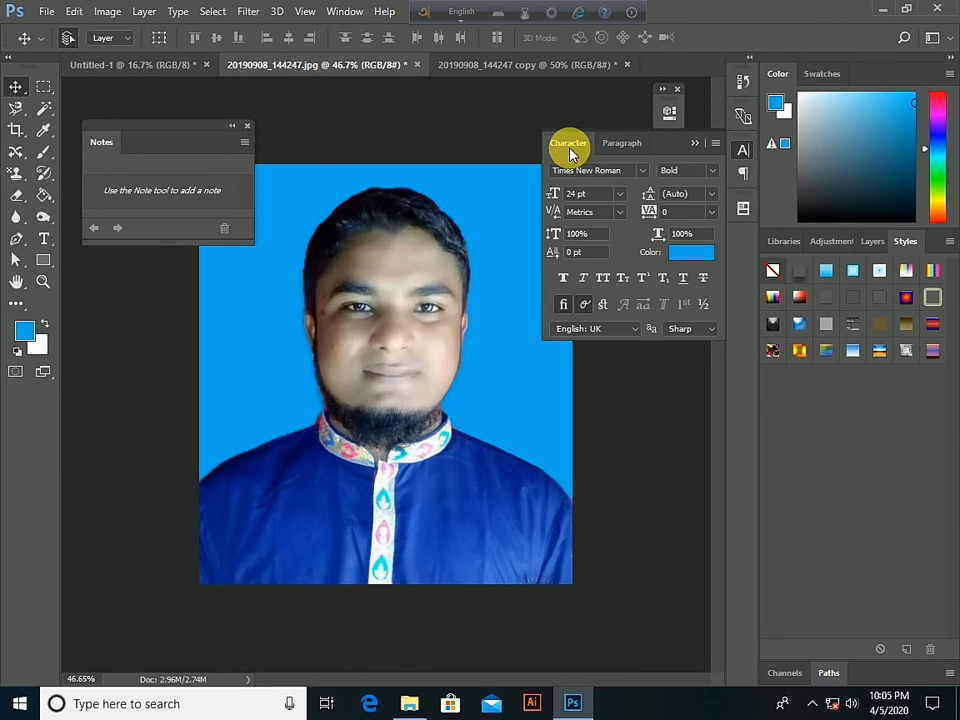
Step: Undock the Character and Paragraph group and redock it as icons beneath Layer Comps
left_click(697, 145)
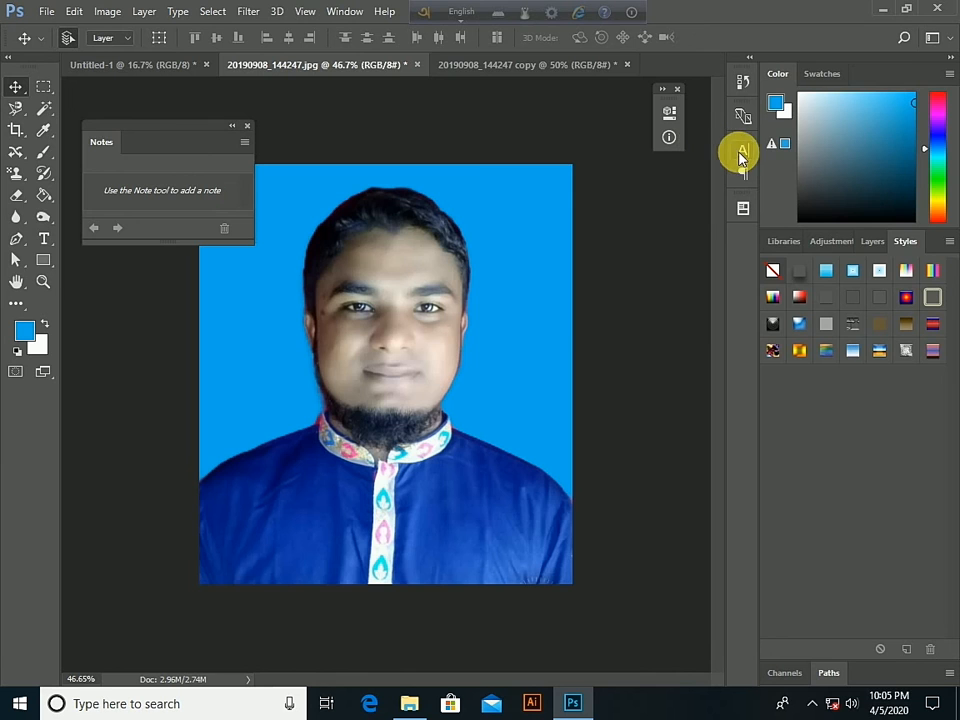
left_click(742, 152)
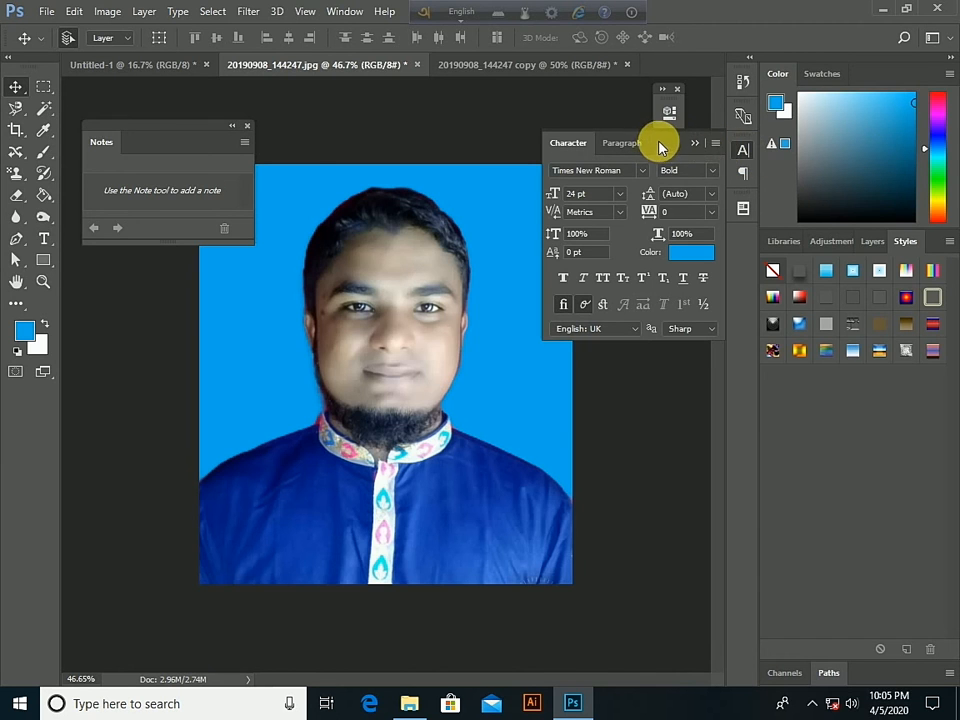
left_click_drag(659, 143, 577, 127)
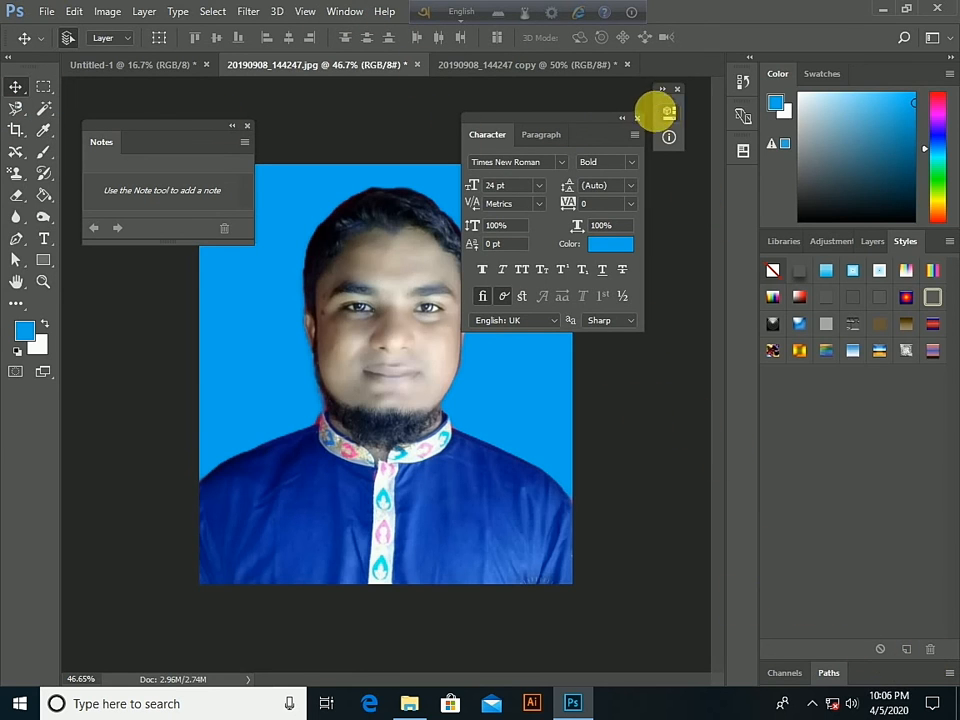
left_click_drag(574, 120, 743, 182)
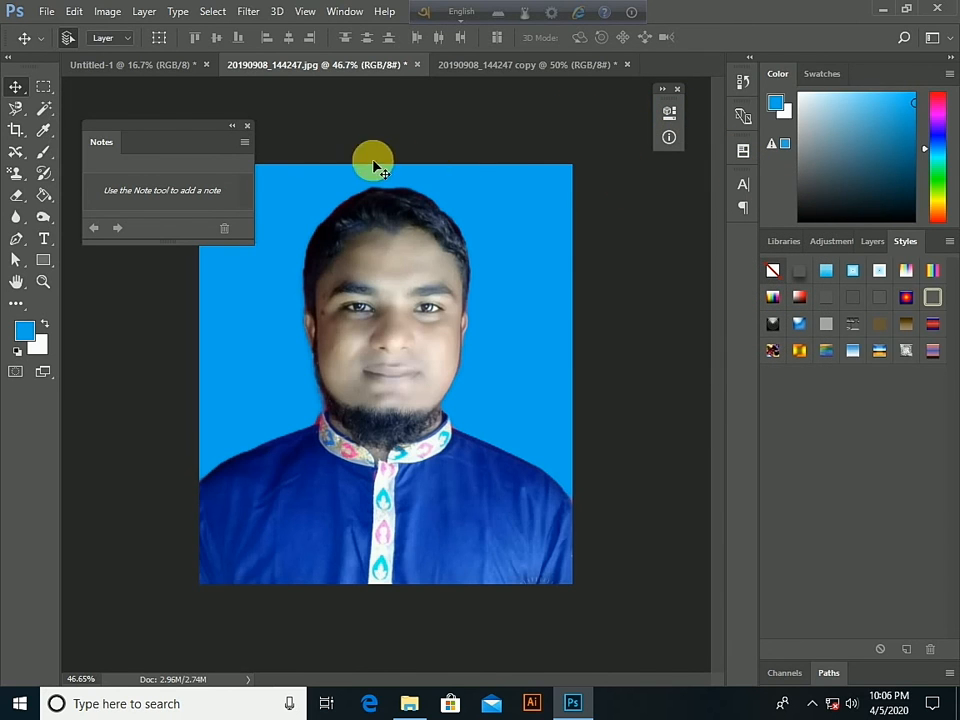
Step: Close the floating Notes panel and the floating icon group, and check the Untitled-1 document before returning to the portrait
left_click(247, 128)
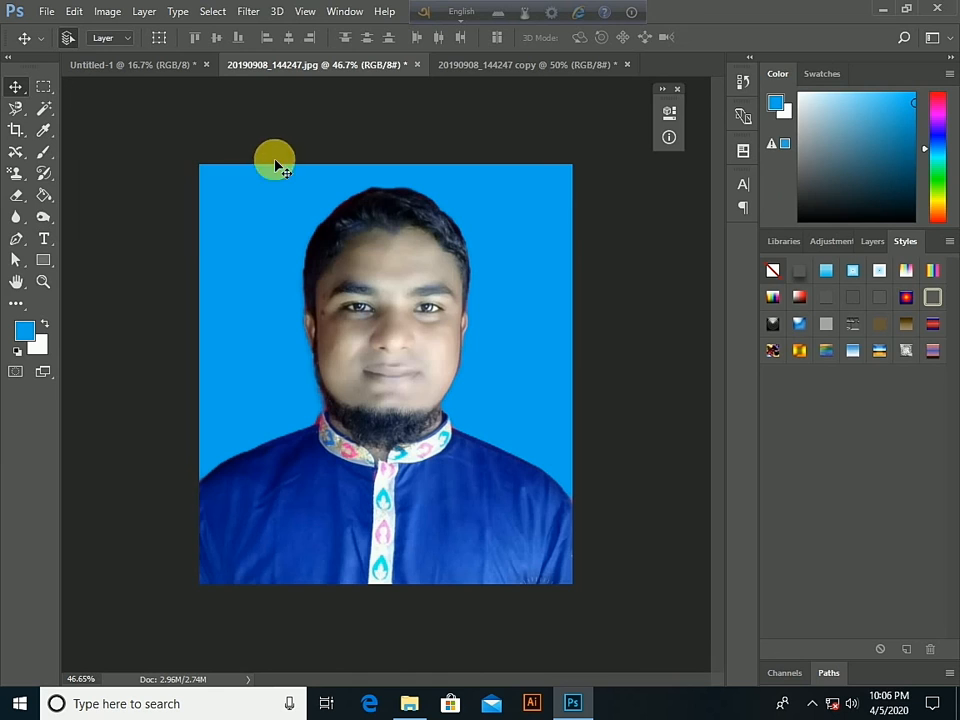
left_click(679, 90)
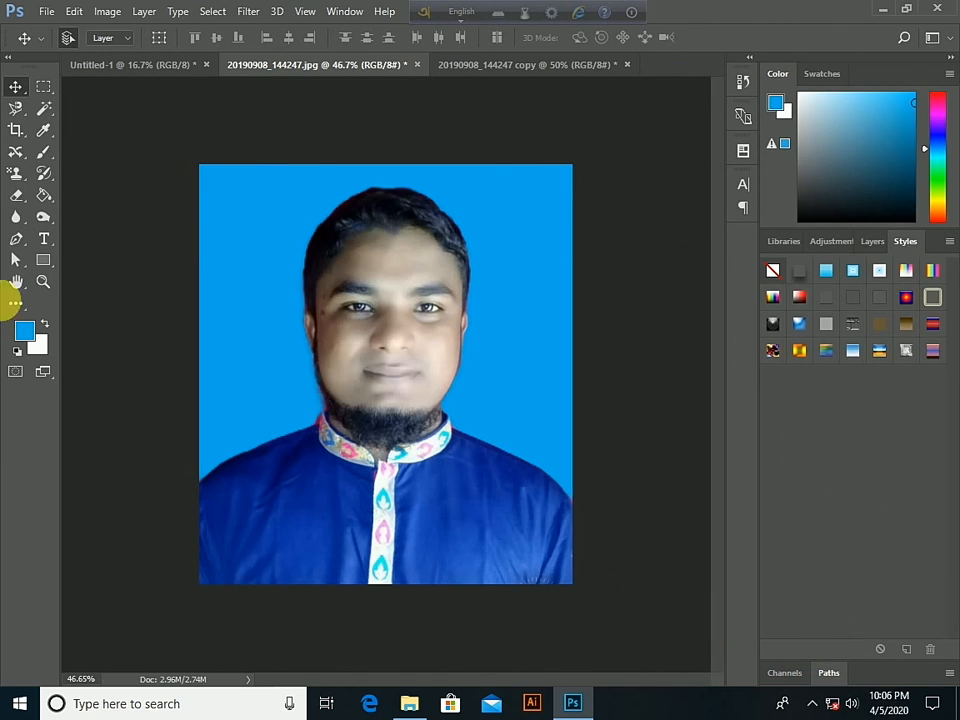
left_click(126, 66)
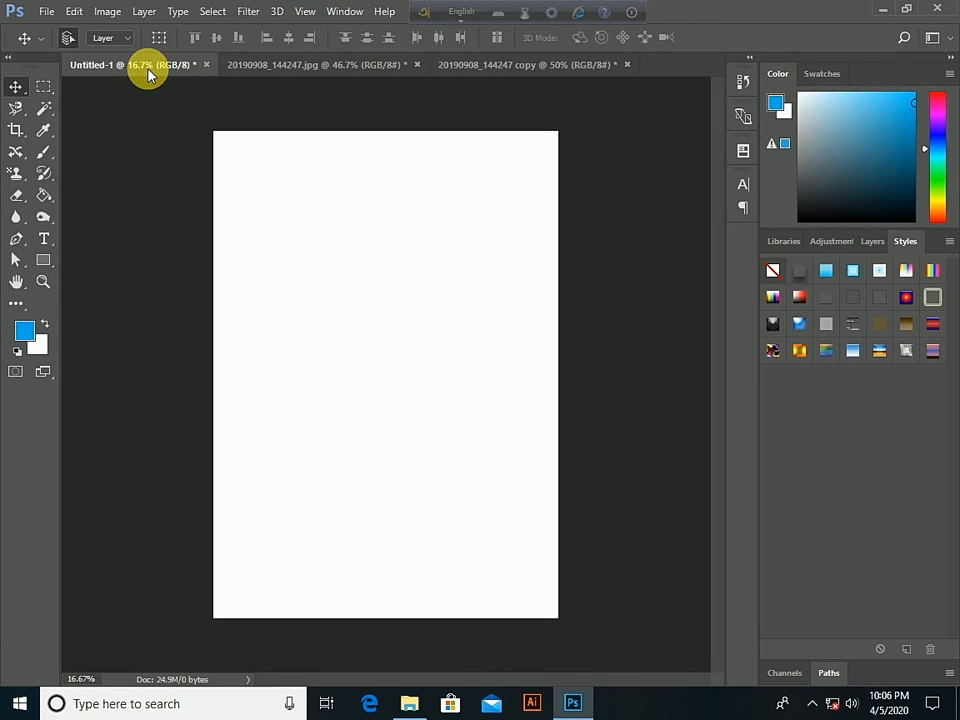
left_click(272, 72)
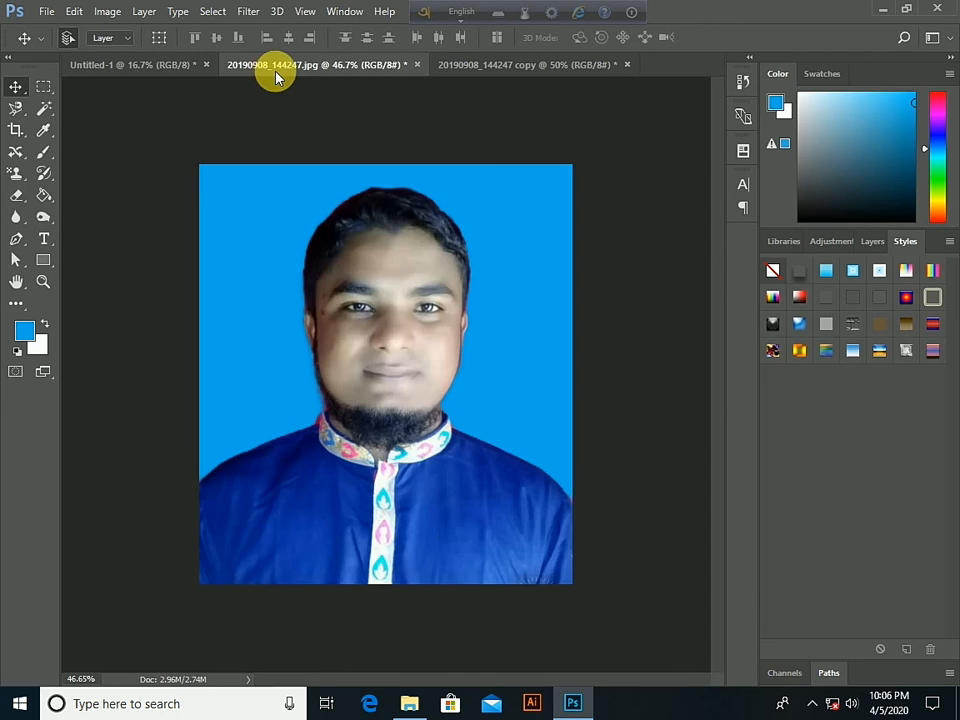